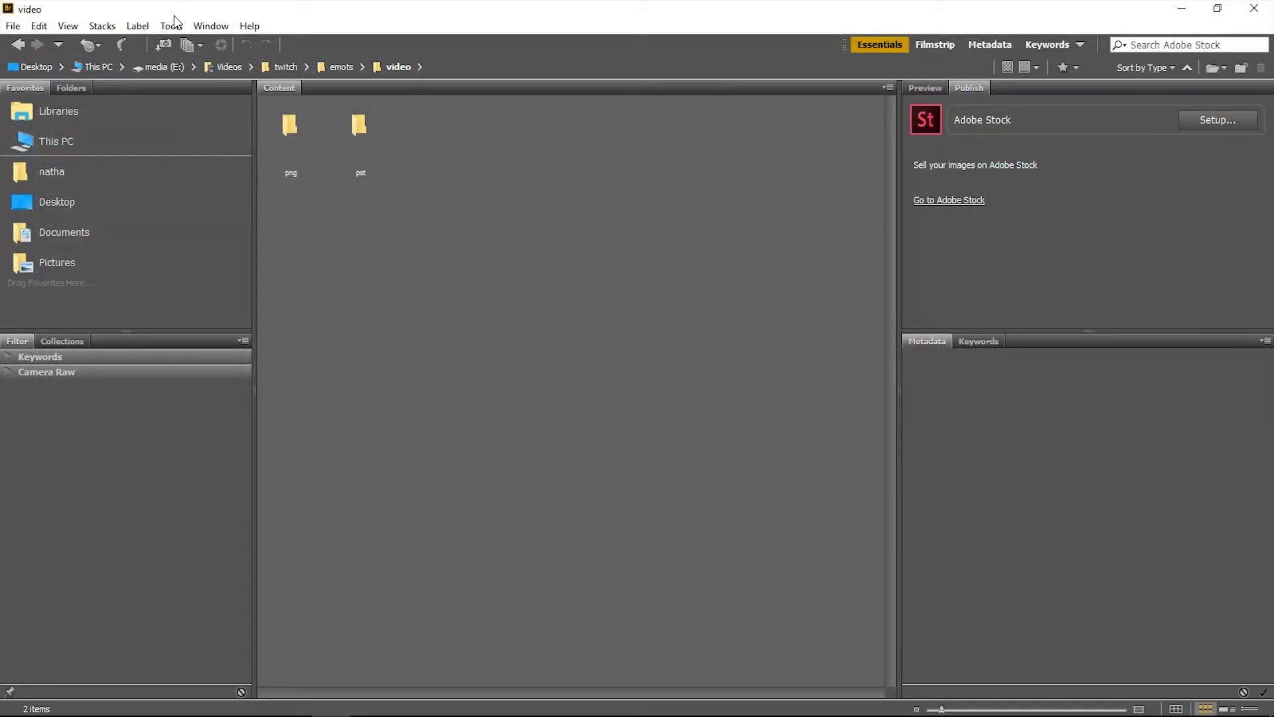
# Step: Look over Bridge's Tools > Photoshop automation options, then minimize Bridge to show the desktop
pyautogui.click(177, 28)
pyautogui.moveTo(80, 165)
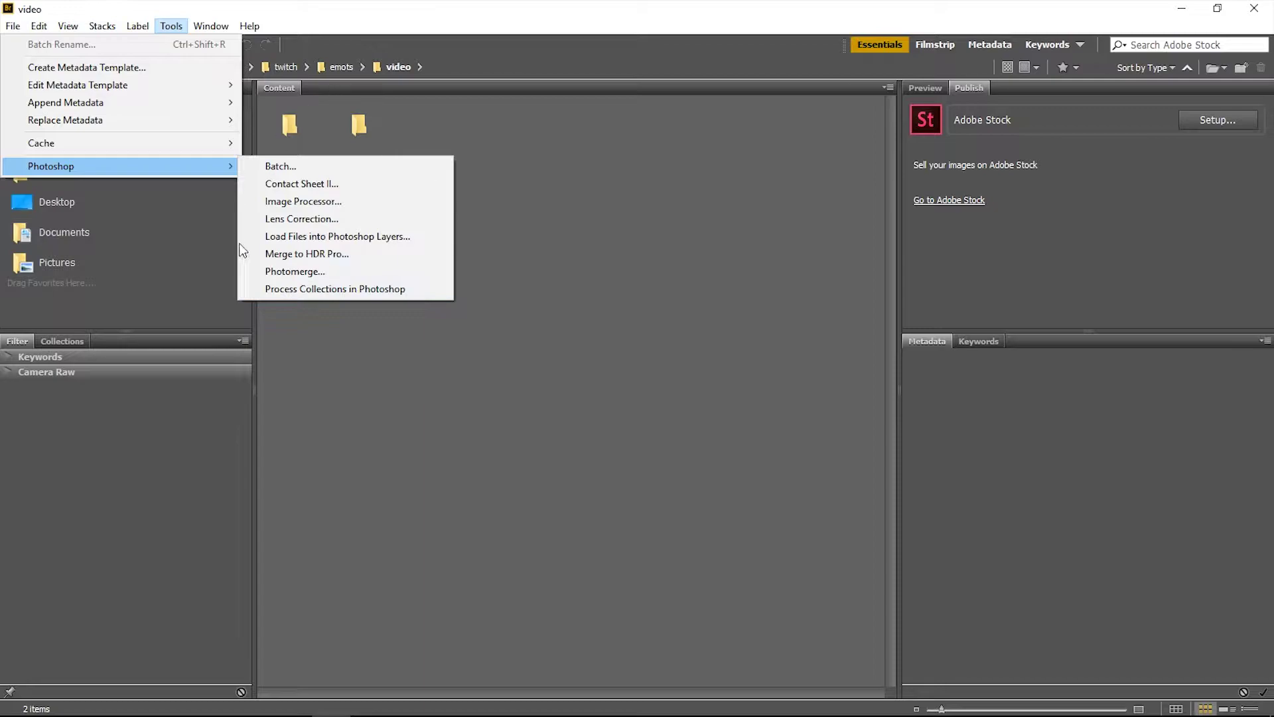
pyautogui.click(713, 272)
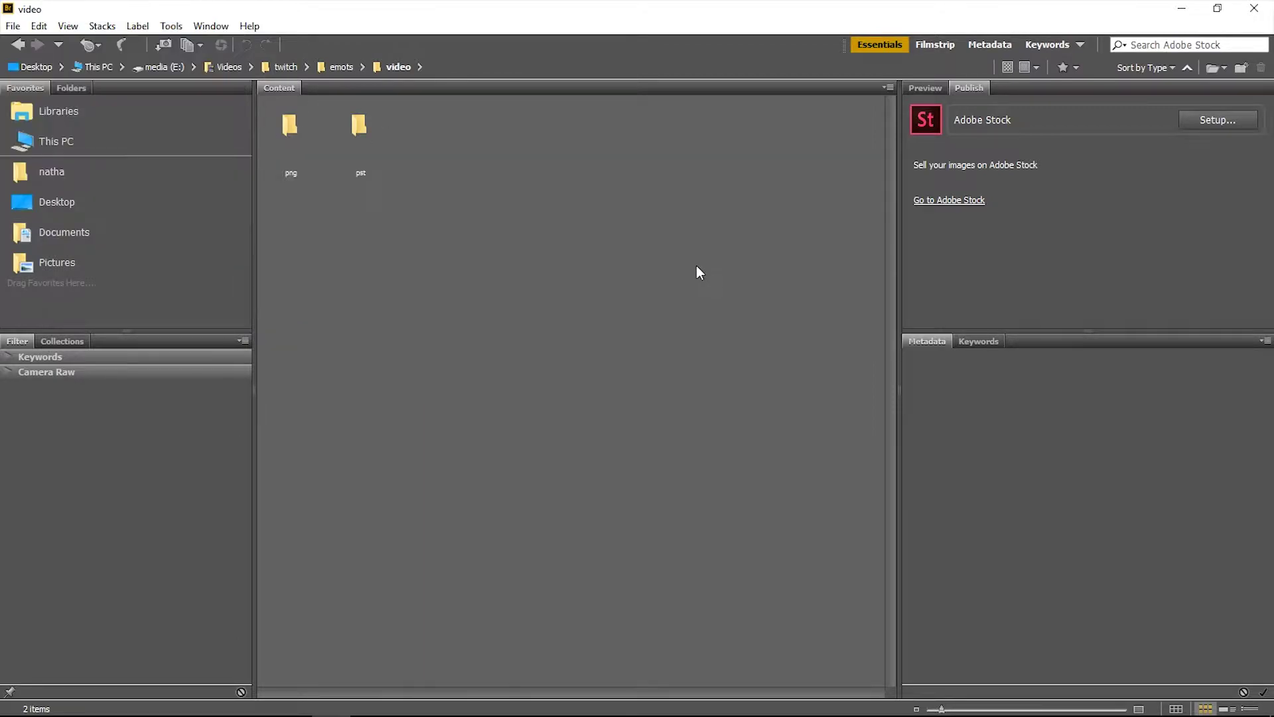
pyautogui.click(1181, 10)
pyautogui.moveTo(177, 713)
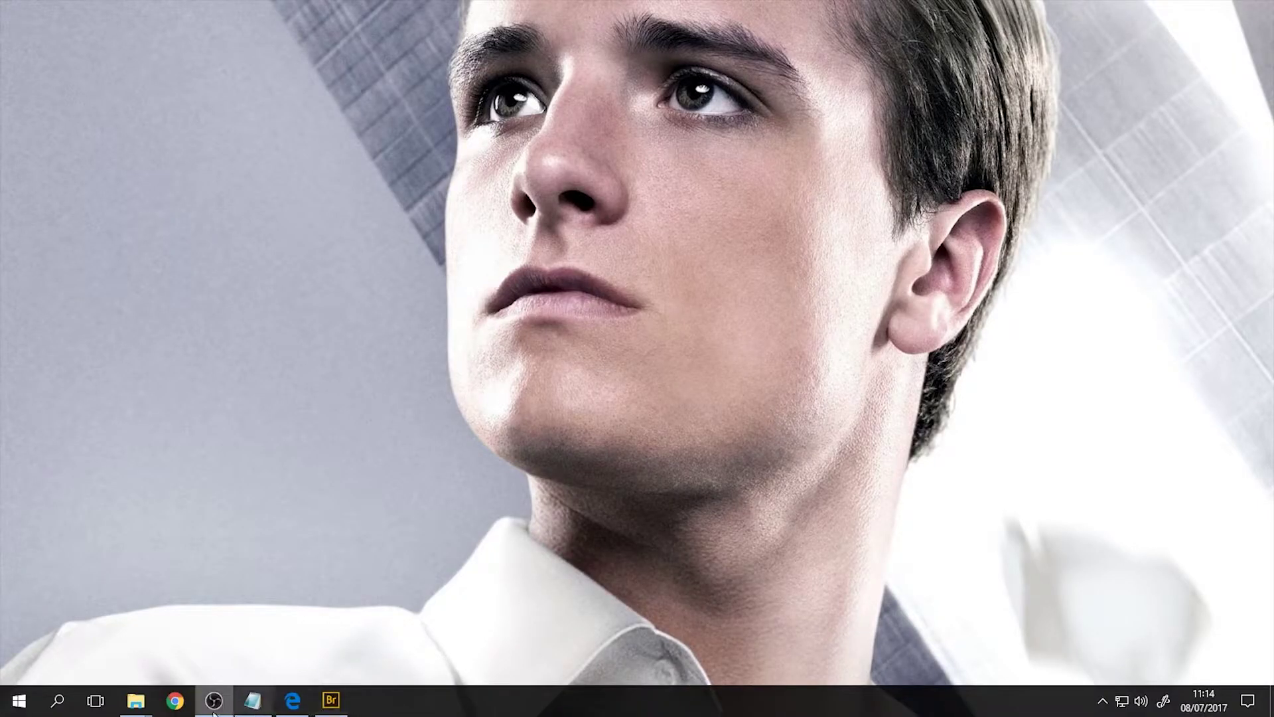
pyautogui.click(175, 702)
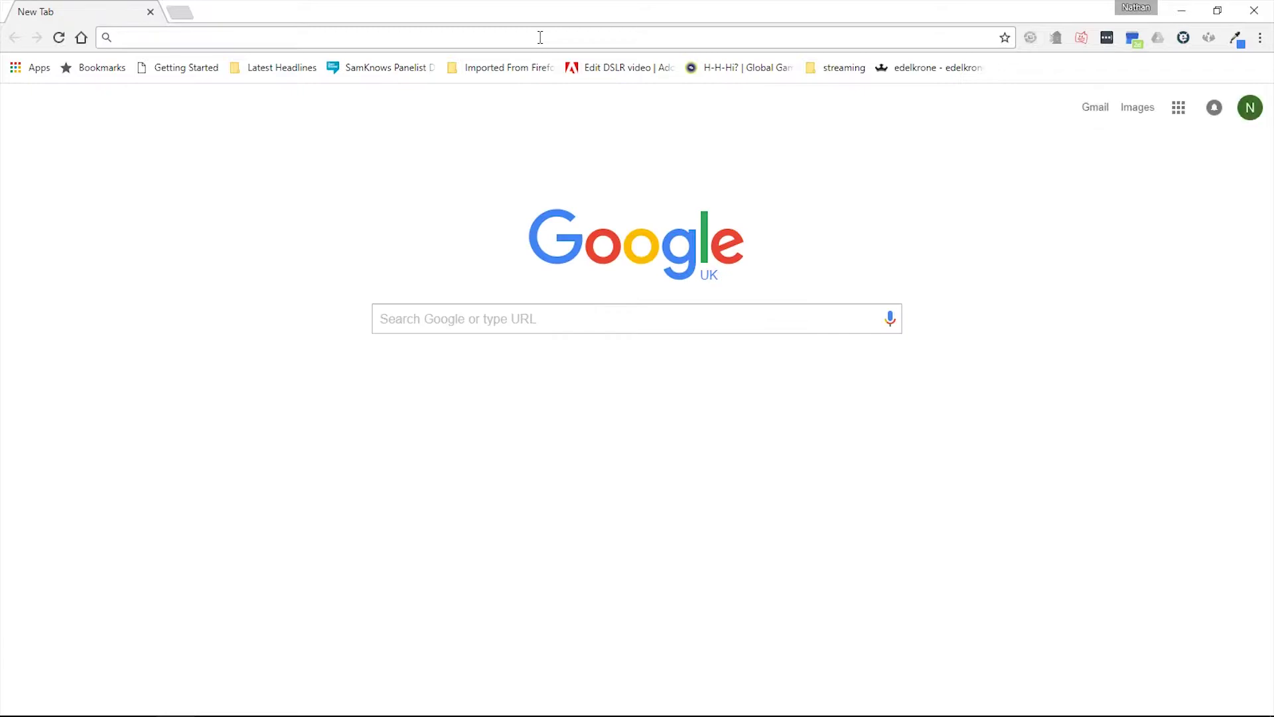
pyautogui.write('https://goo.gl/8VLDEc')
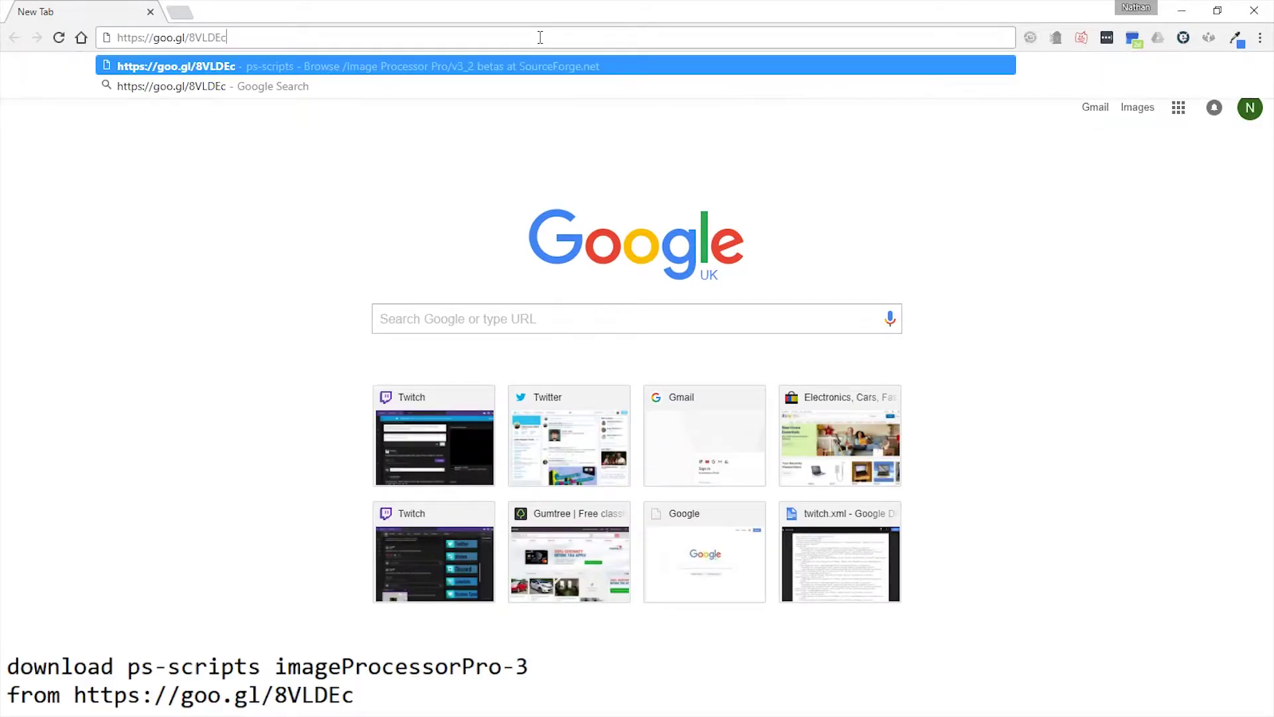
pyautogui.press('Return')
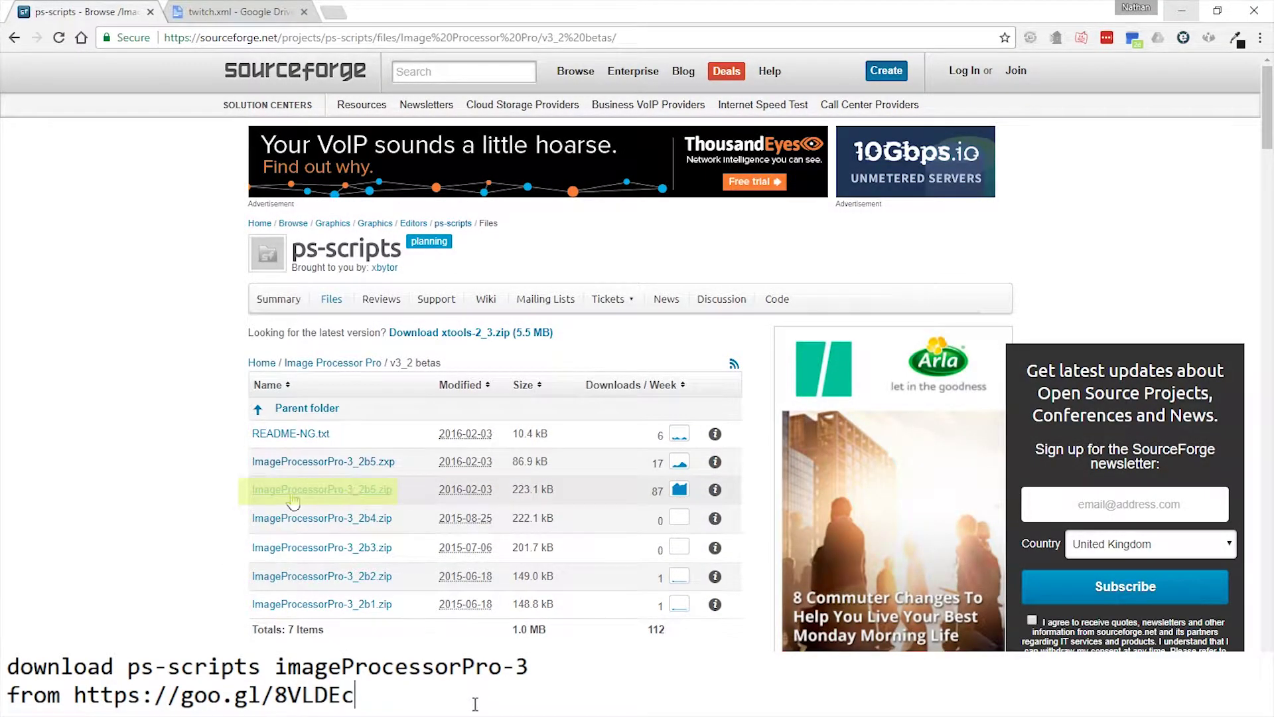
pyautogui.moveTo(475, 703); pyautogui.dragTo(2, 657)
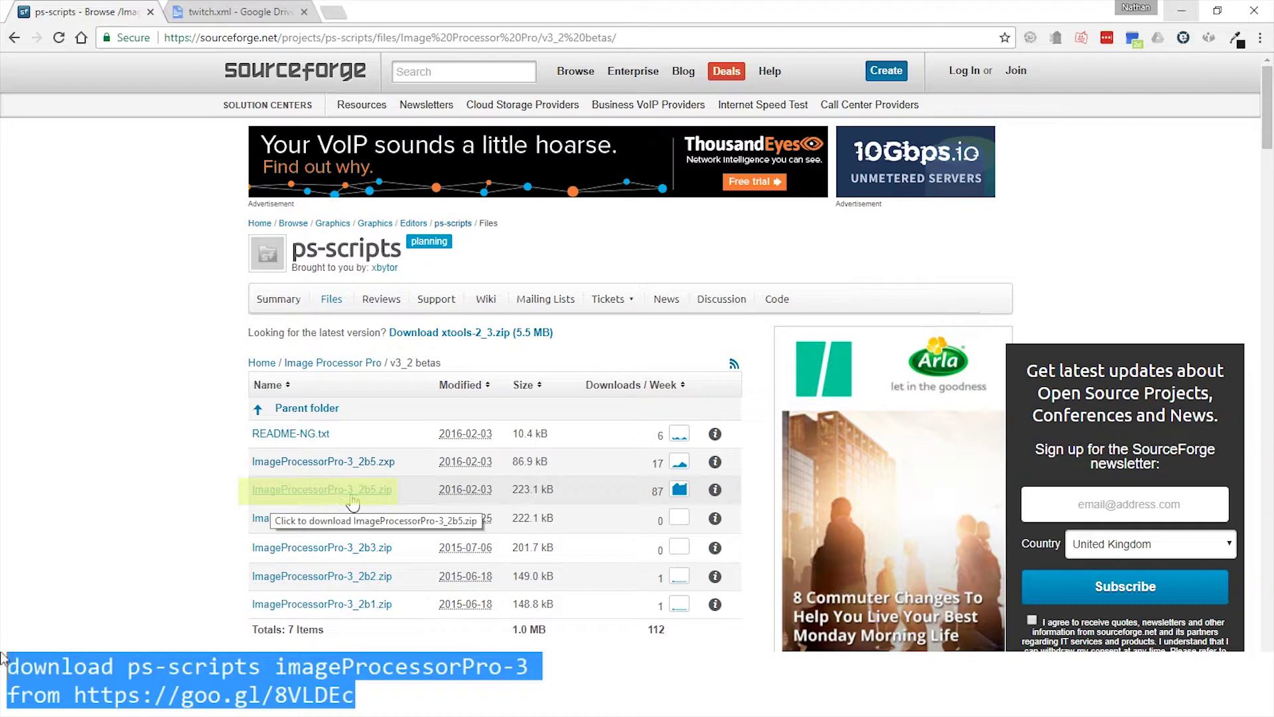
pyautogui.click(350, 493)
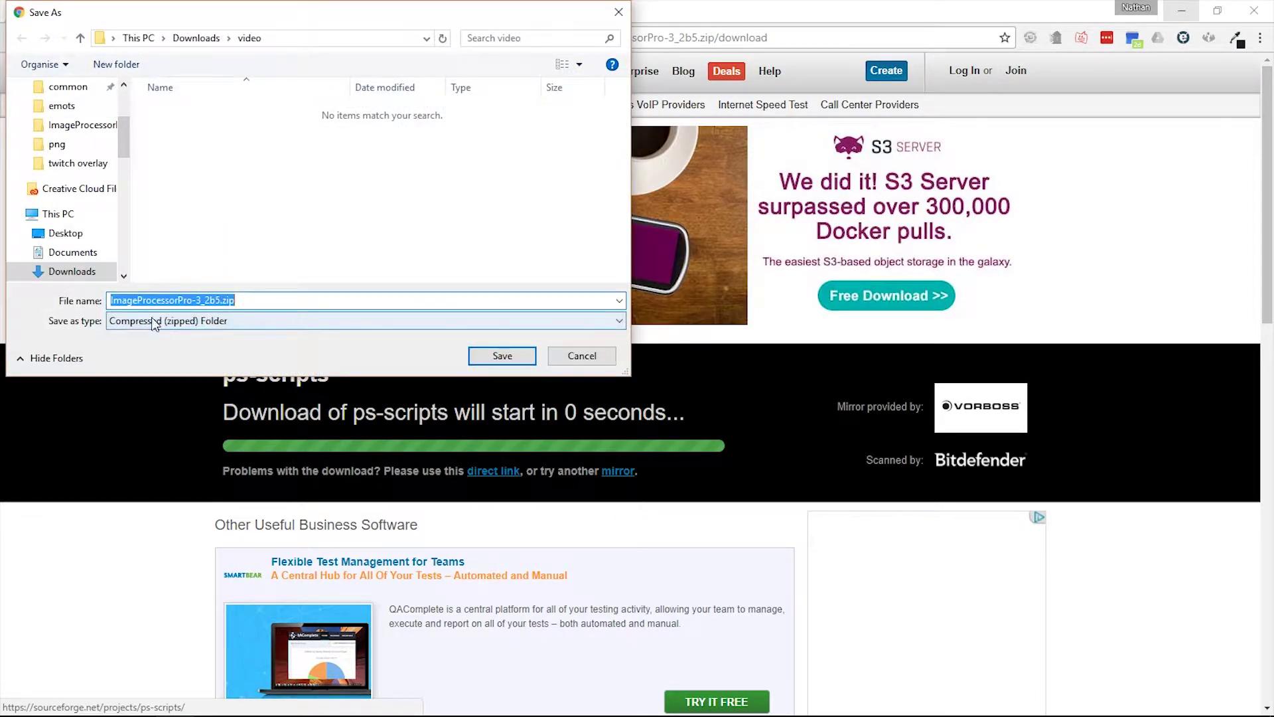
pyautogui.click(502, 356)
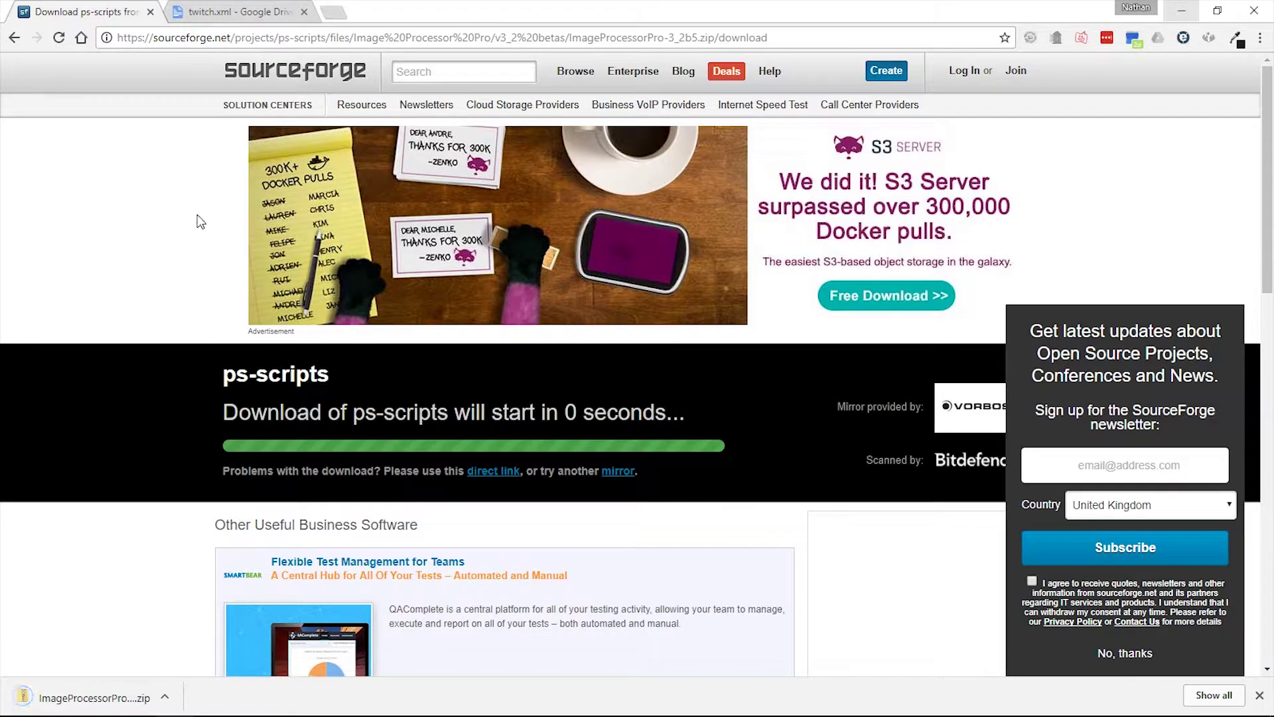
# Step: Save twitch.xml from its Google Drive preview into the Downloads video folder
pyautogui.click(232, 16)
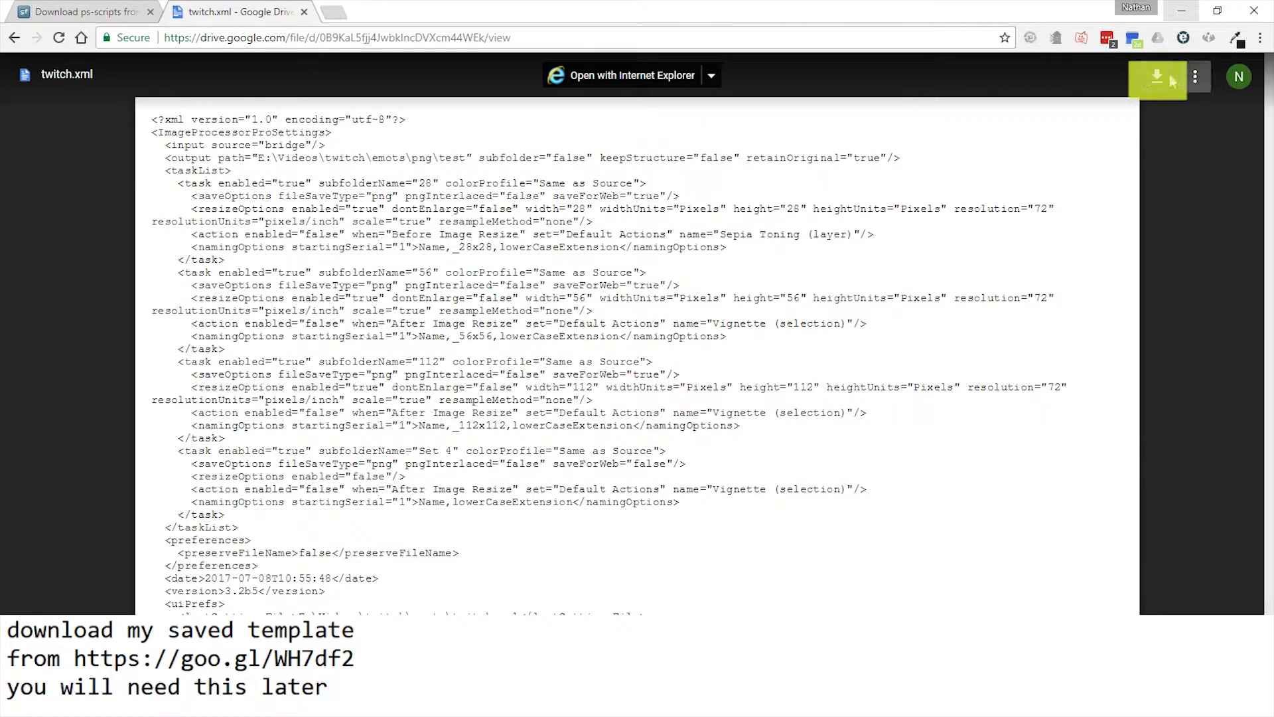
pyautogui.click(1153, 78)
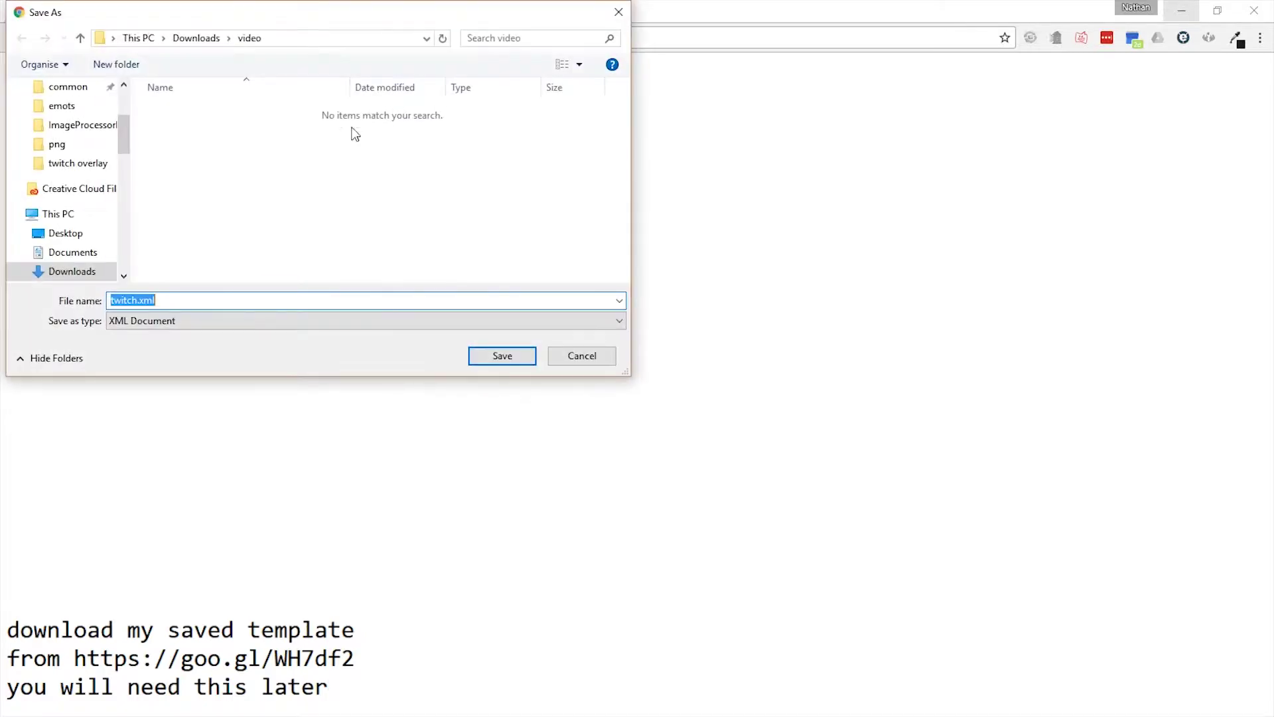
pyautogui.click(504, 356)
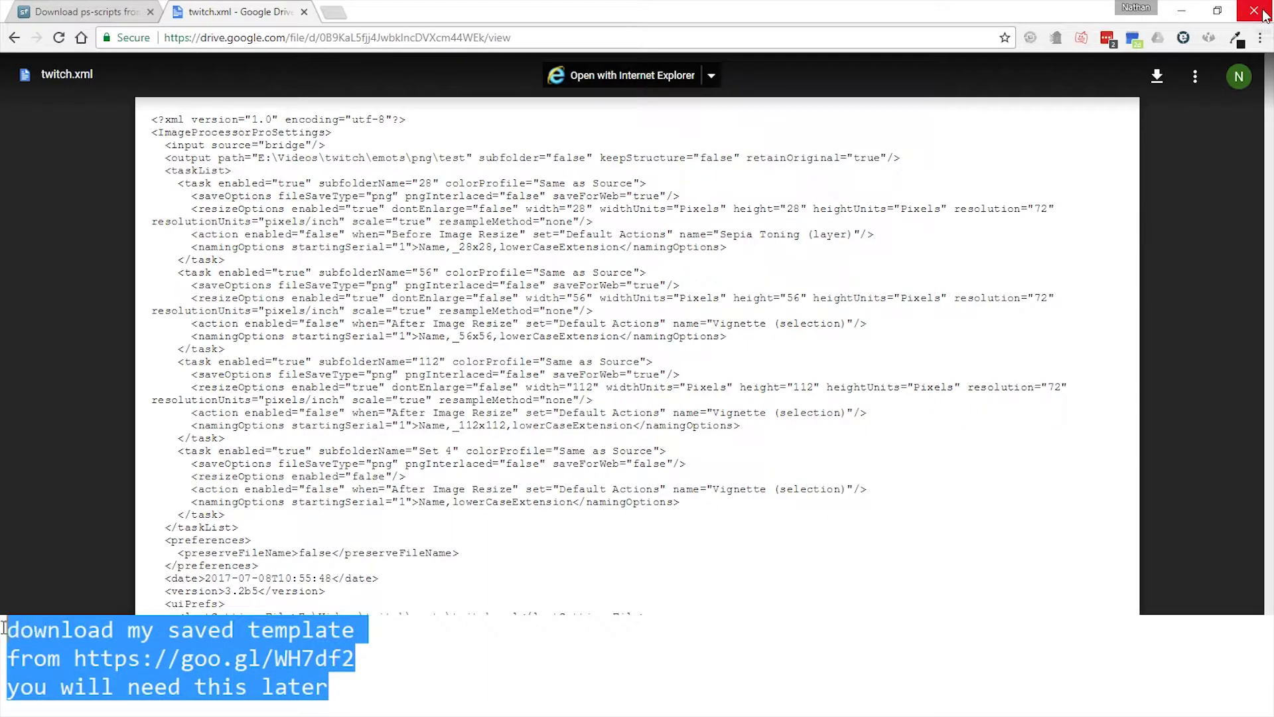
# Step: Reveal the downloaded ImageProcessorPro-3_2b5.zip in its folder and minimize Chrome
pyautogui.rightClick(273, 693)
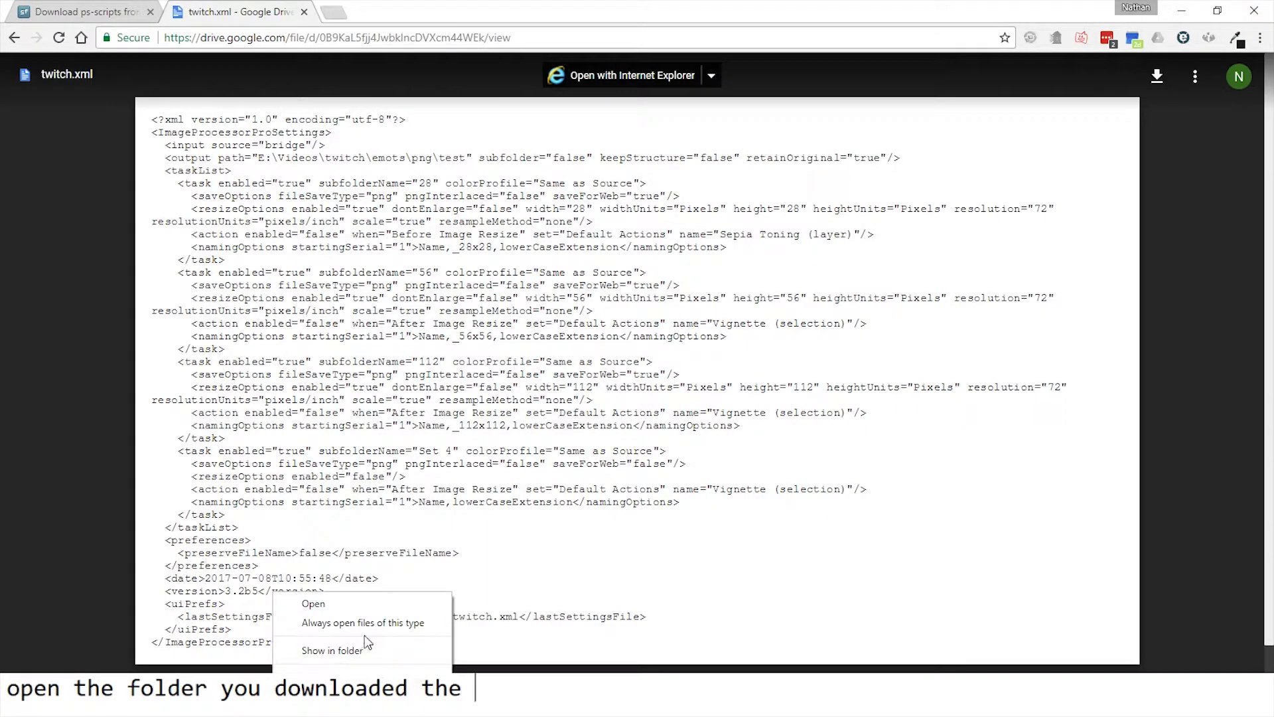
pyautogui.click(388, 647)
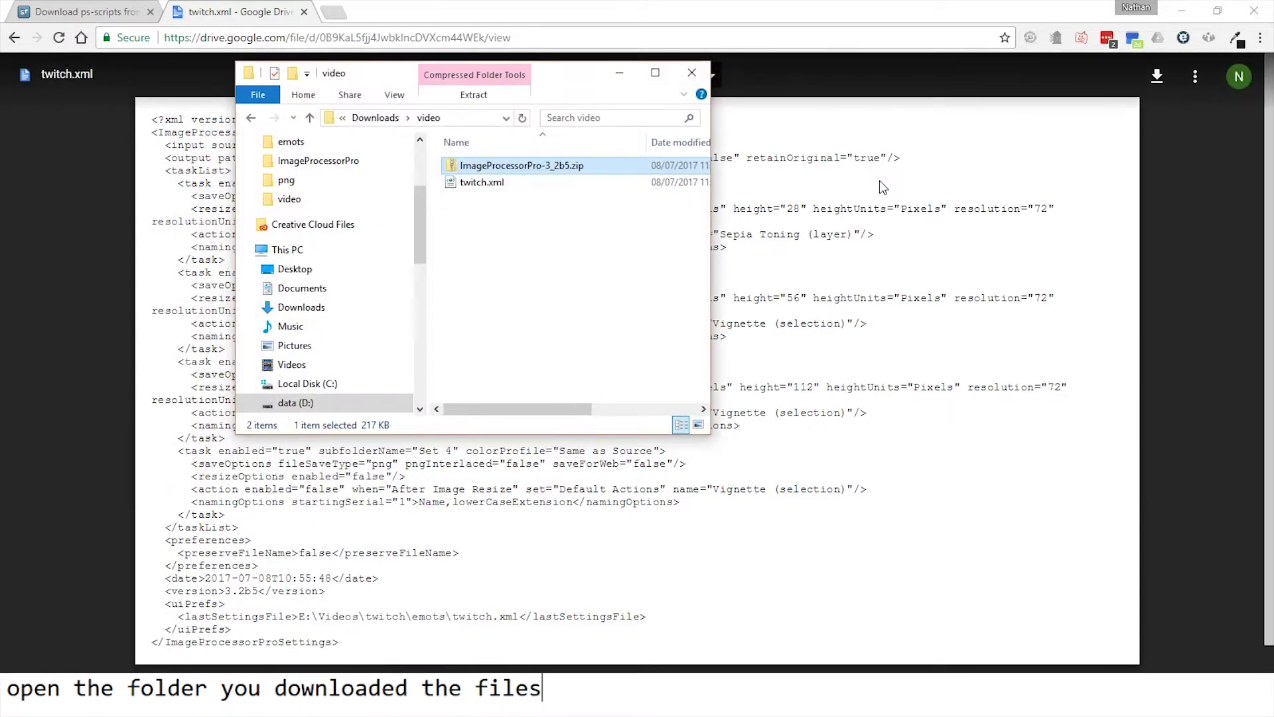
pyautogui.click(1253, 11)
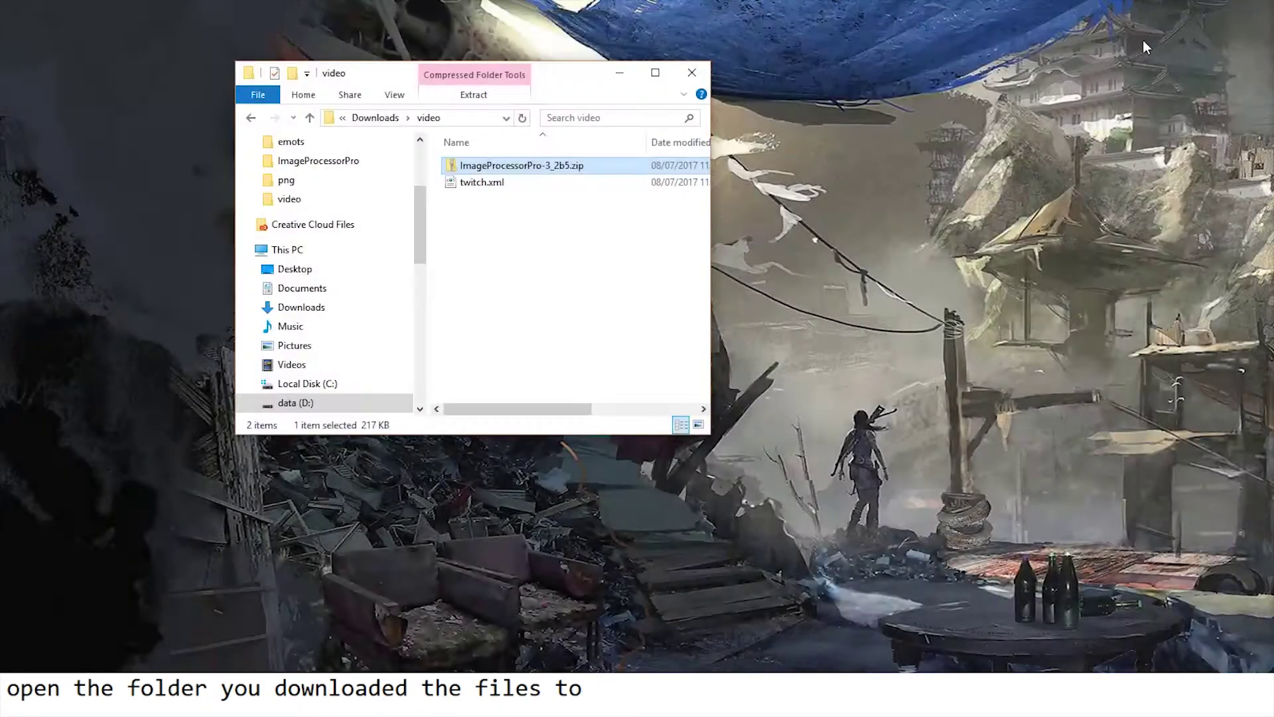
# Step: Extract the zip into an ImageProcessorPro-3_2b5 folder and move its window top-right
pyautogui.rightClick(499, 169)
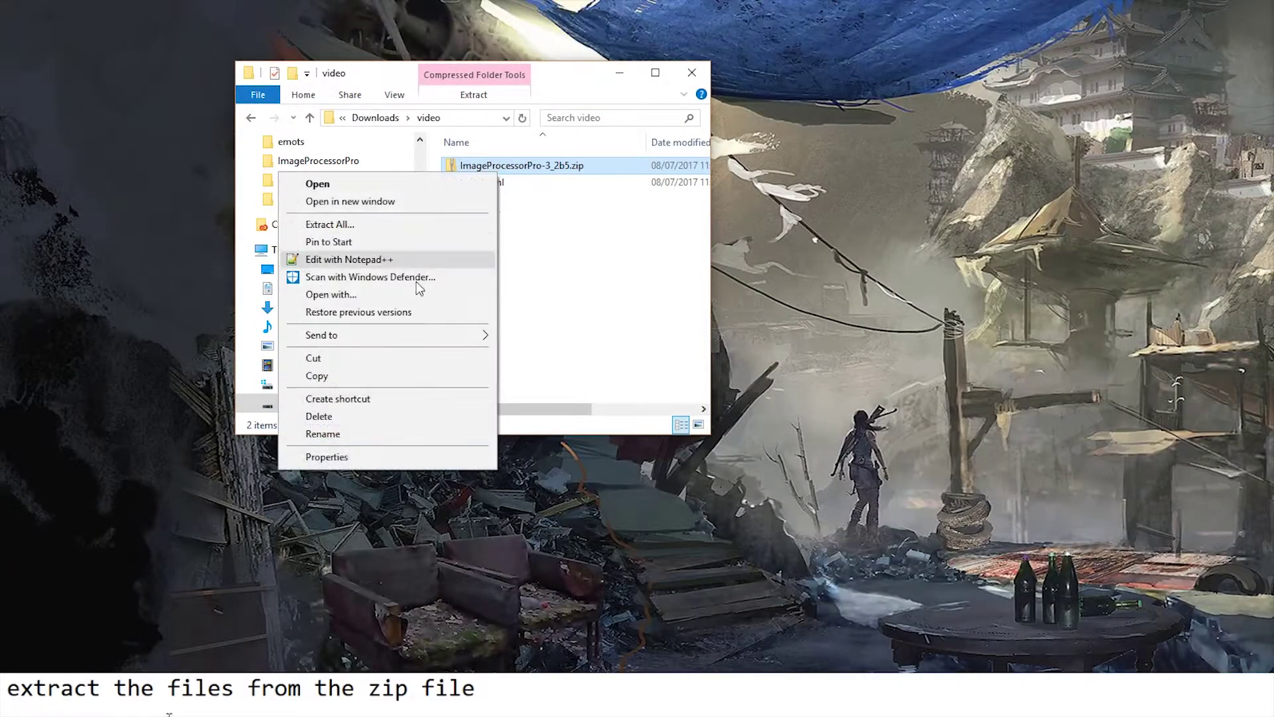
pyautogui.click(397, 225)
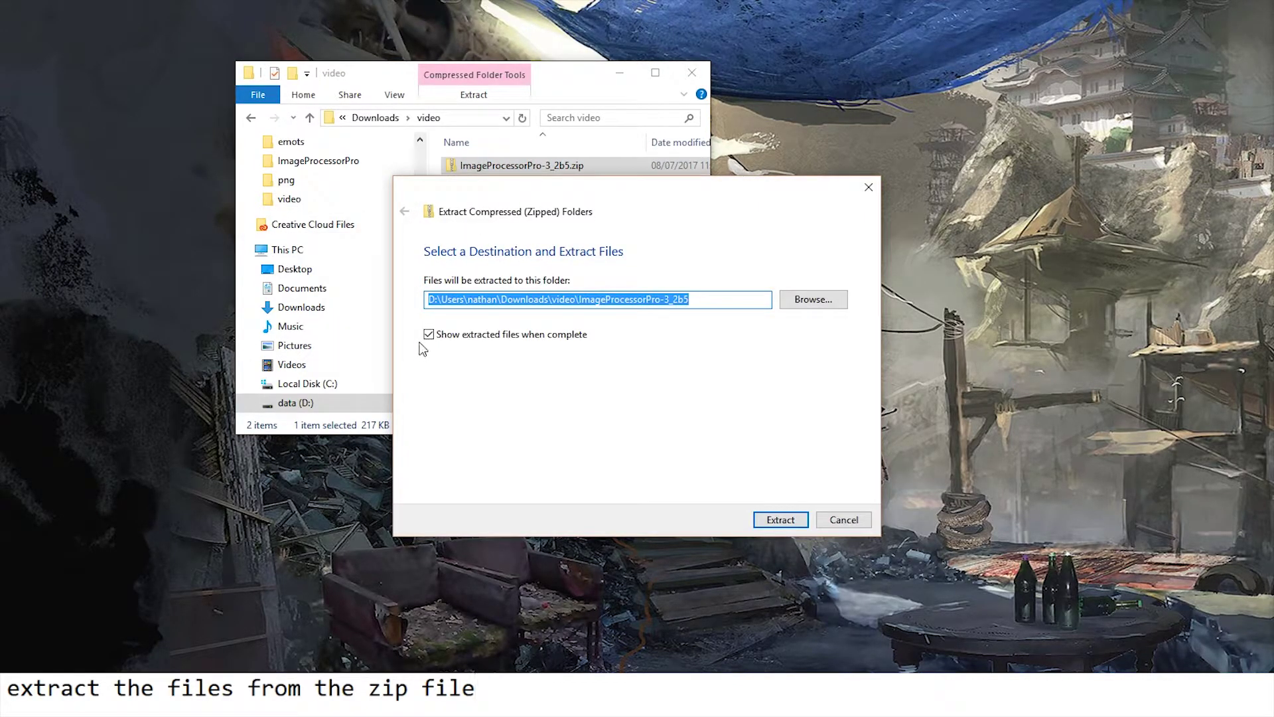
pyautogui.click(799, 523)
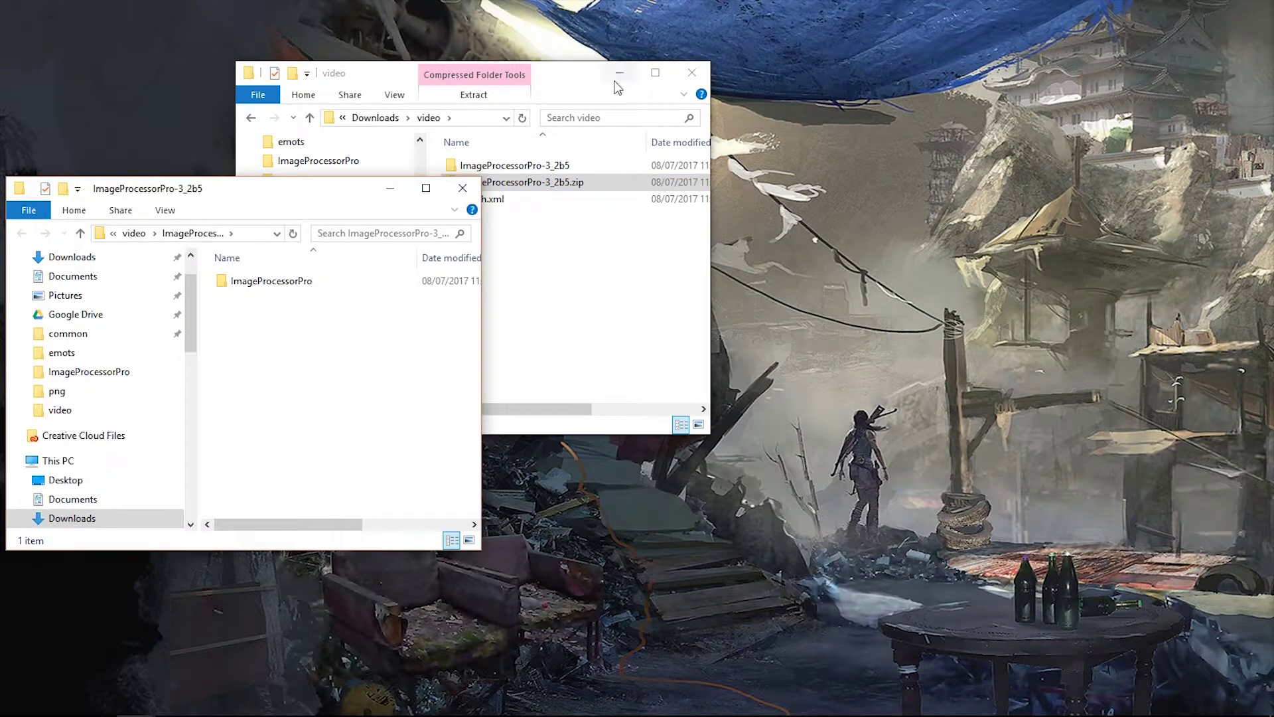
pyautogui.click(619, 73)
pyautogui.moveTo(286, 197); pyautogui.dragTo(1059, 88)
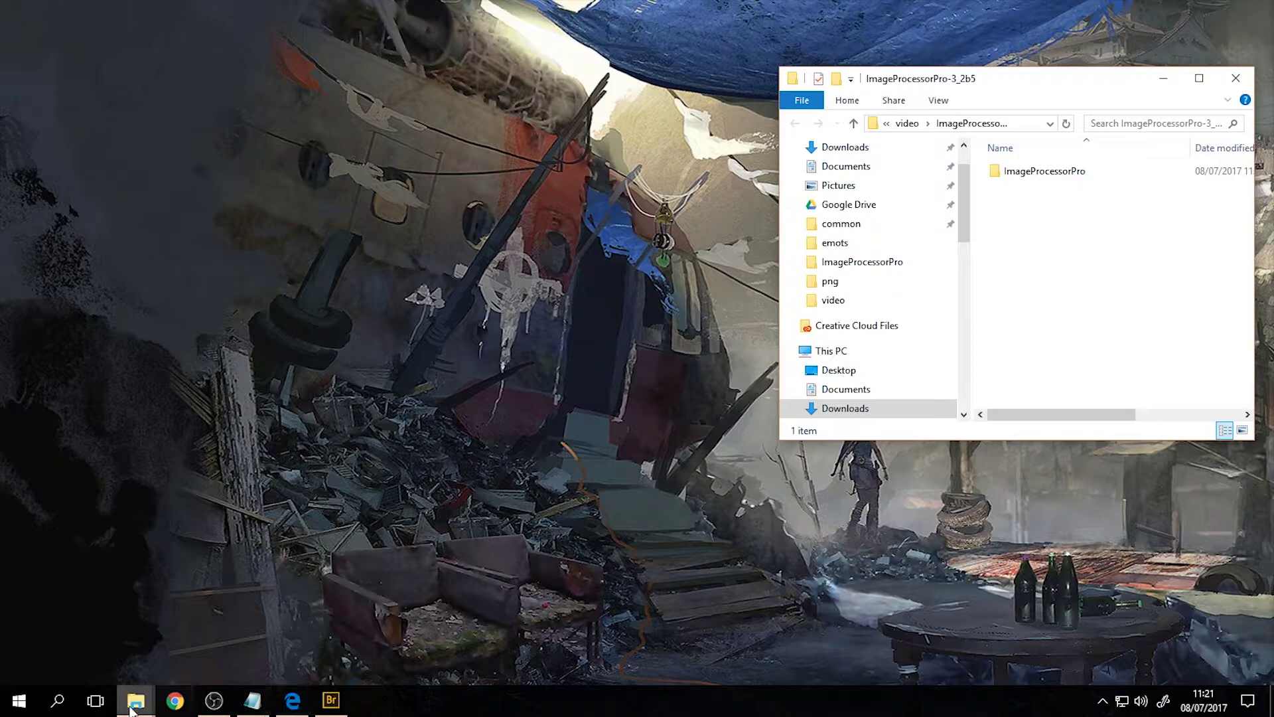
# Step: Open a second Explorer window side by side with the inner ImageProcessorPro folder
pyautogui.click(133, 704)
pyautogui.rightClick(132, 709)
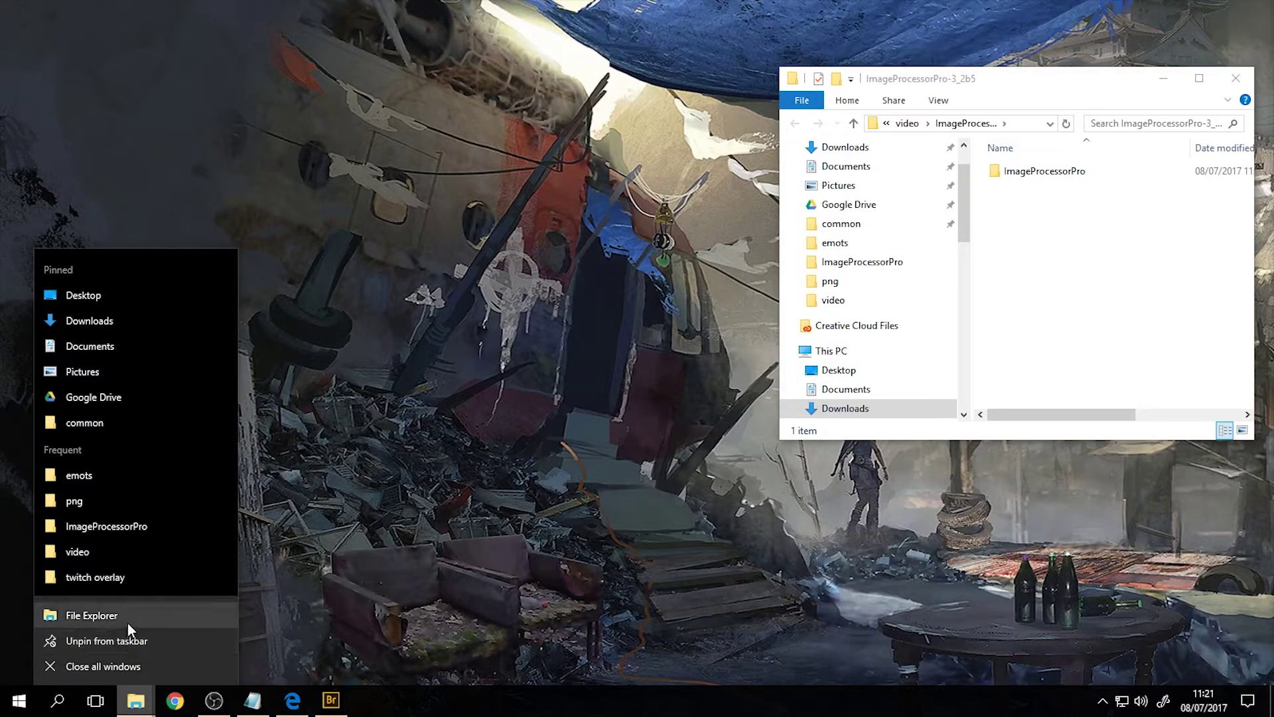
pyautogui.click(128, 622)
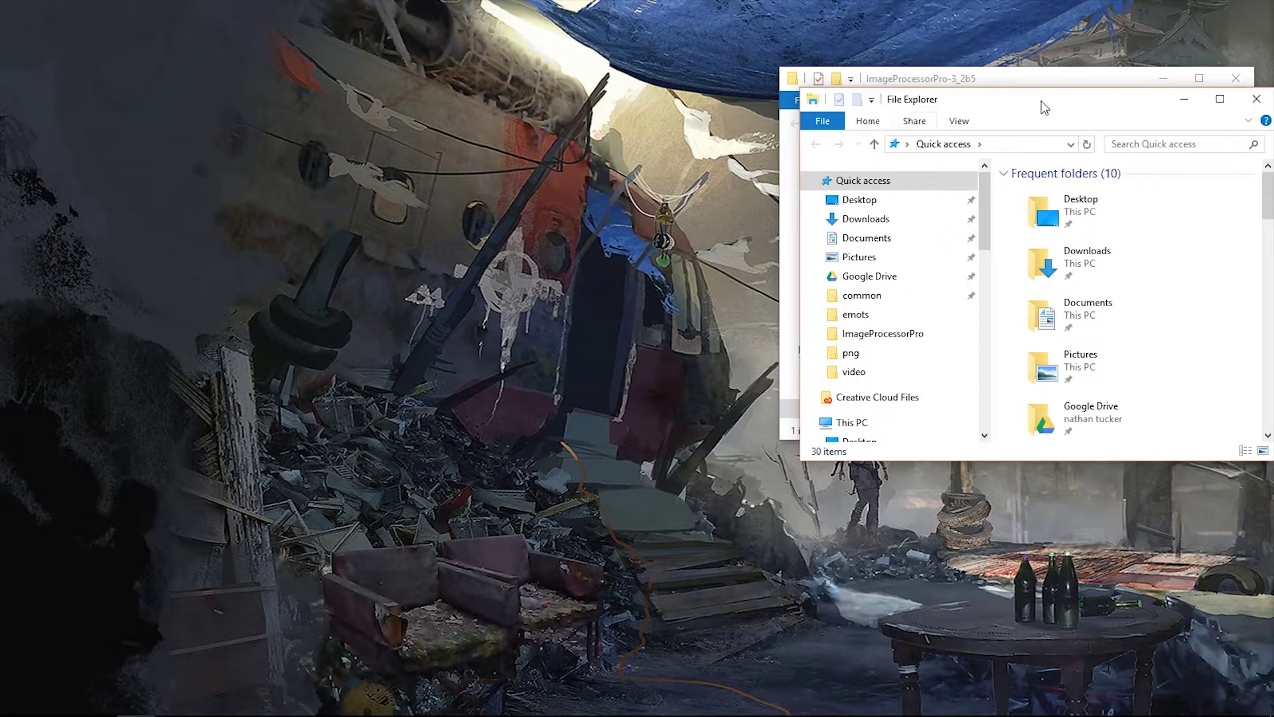
pyautogui.moveTo(1045, 107); pyautogui.dragTo(3, 229)
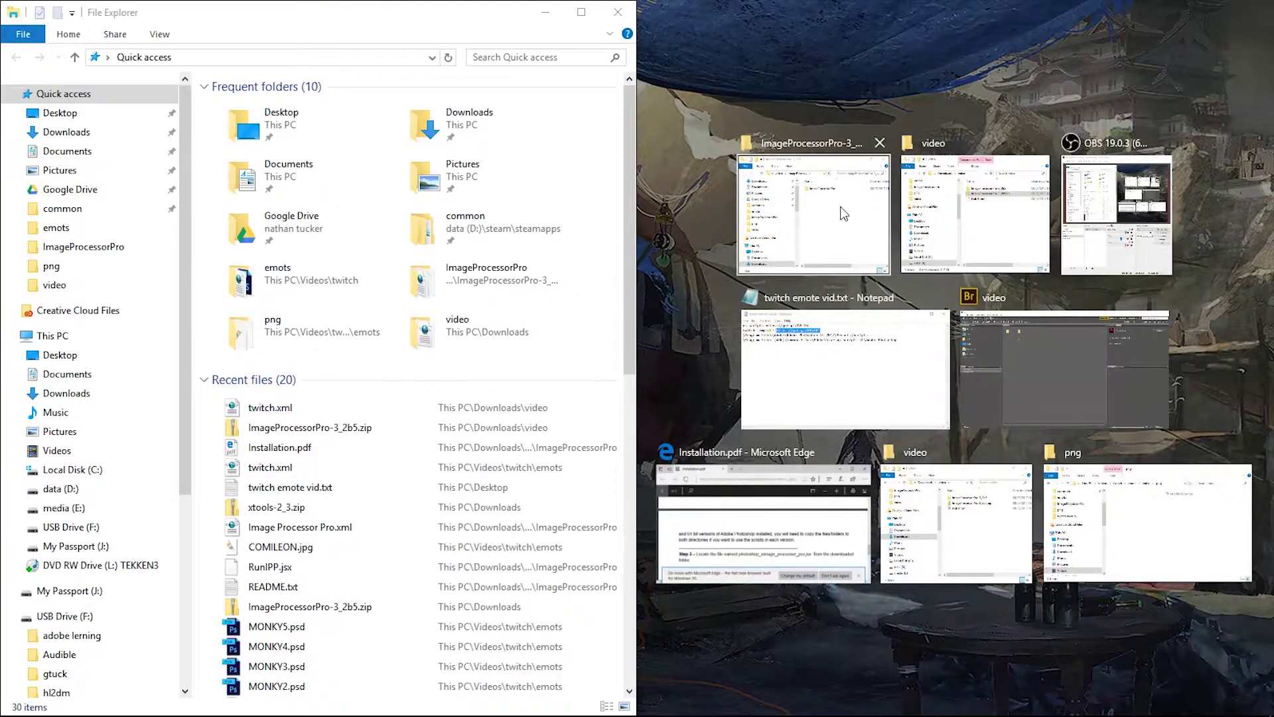
pyautogui.click(843, 214)
pyautogui.doubleClick(889, 106)
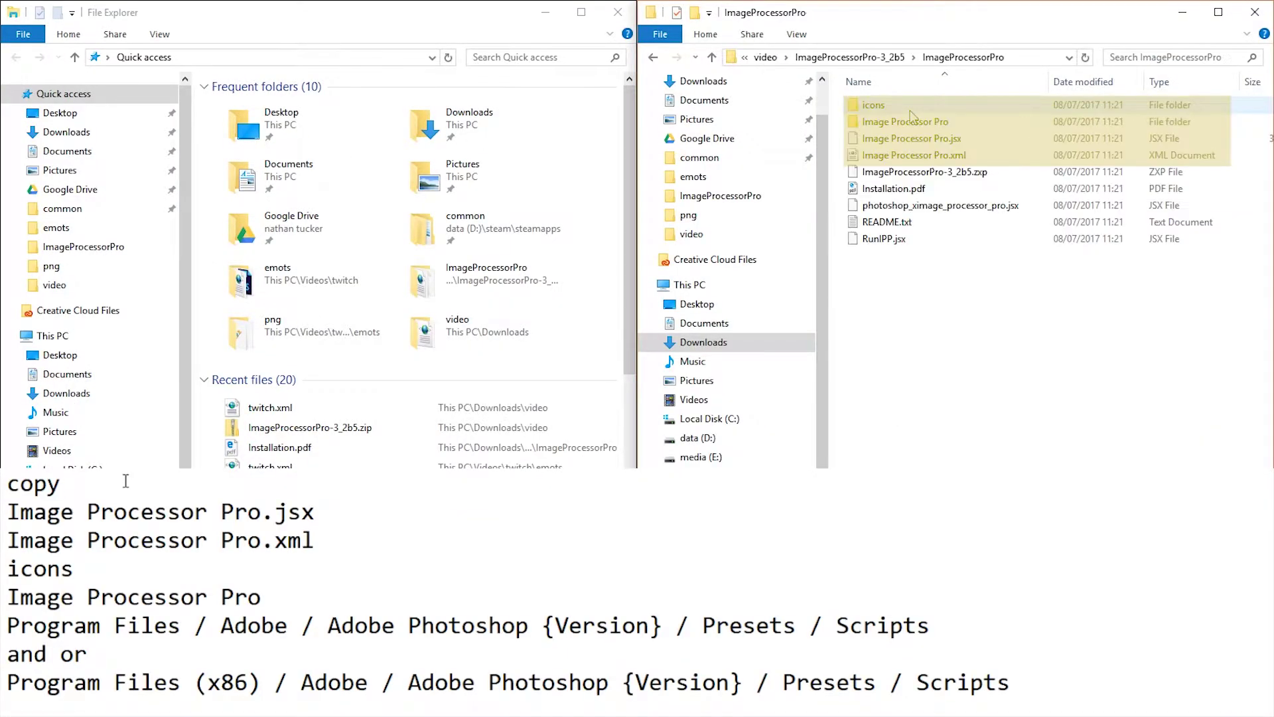
pyautogui.moveTo(65, 393)
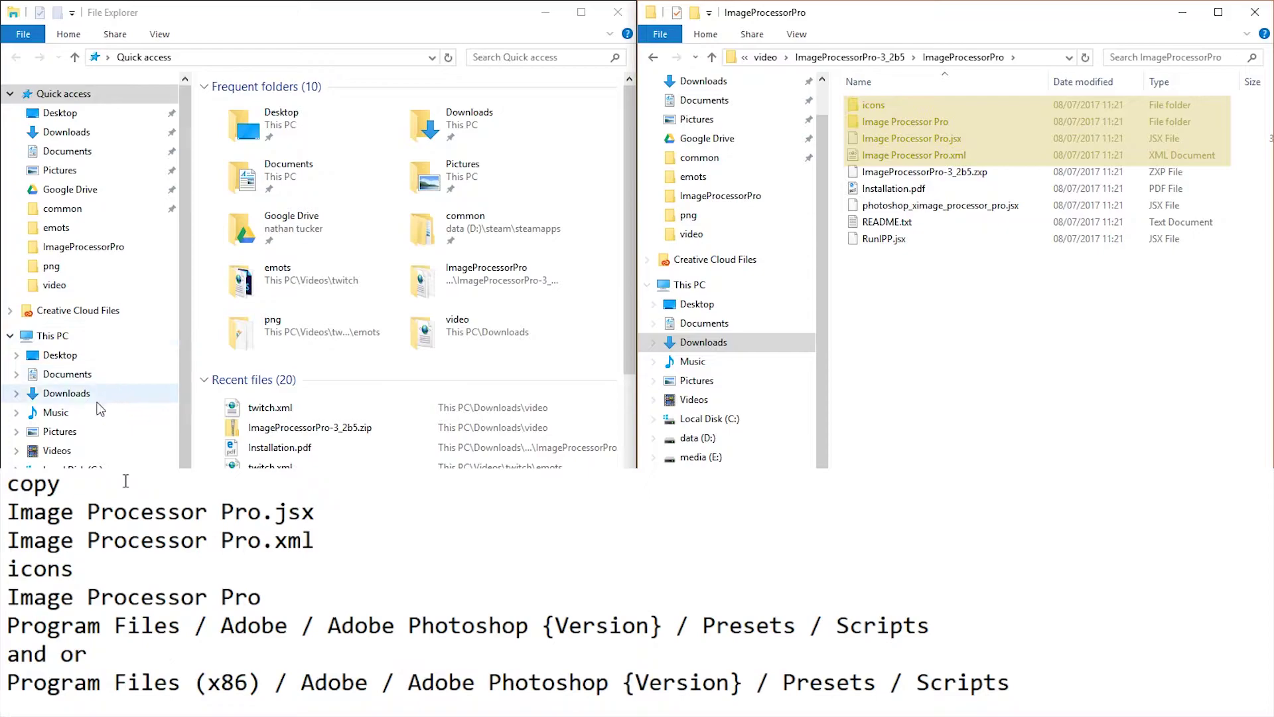
# Step: Browse the left window through C:\Program Files\Adobe\Adobe Photoshop CC 2017 into Presets
pyautogui.click(73, 469)
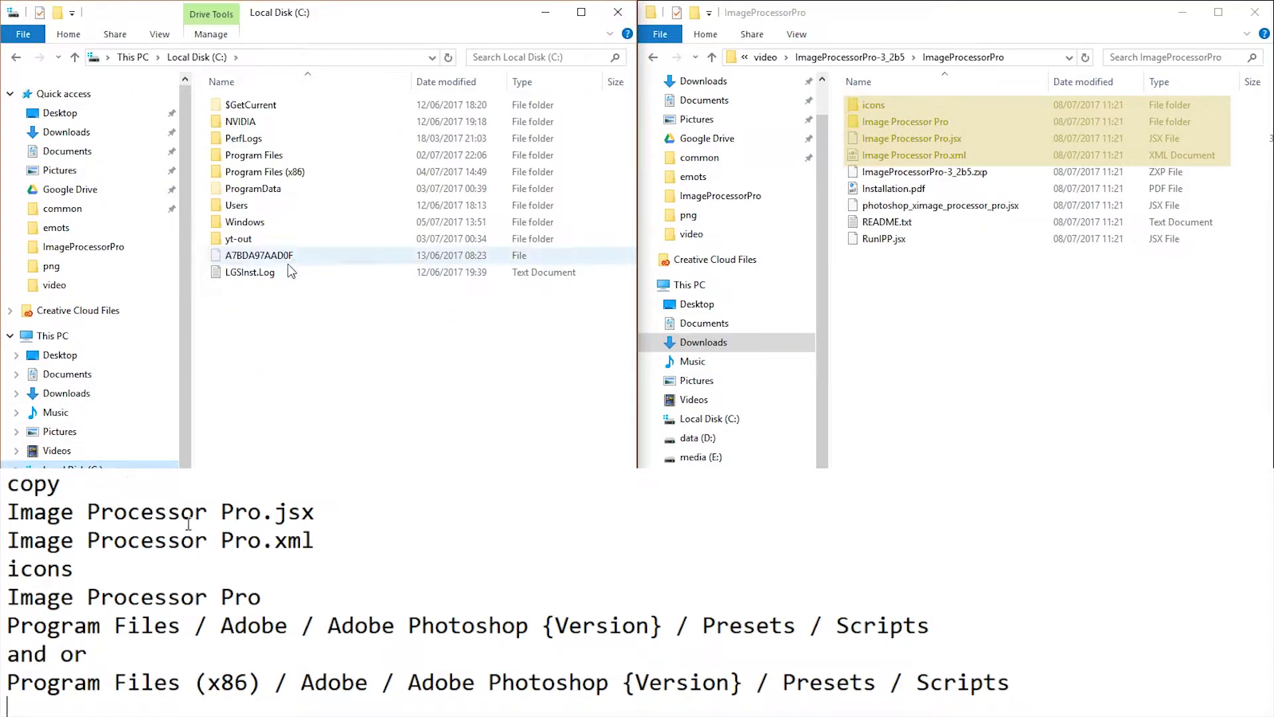
pyautogui.doubleClick(281, 155)
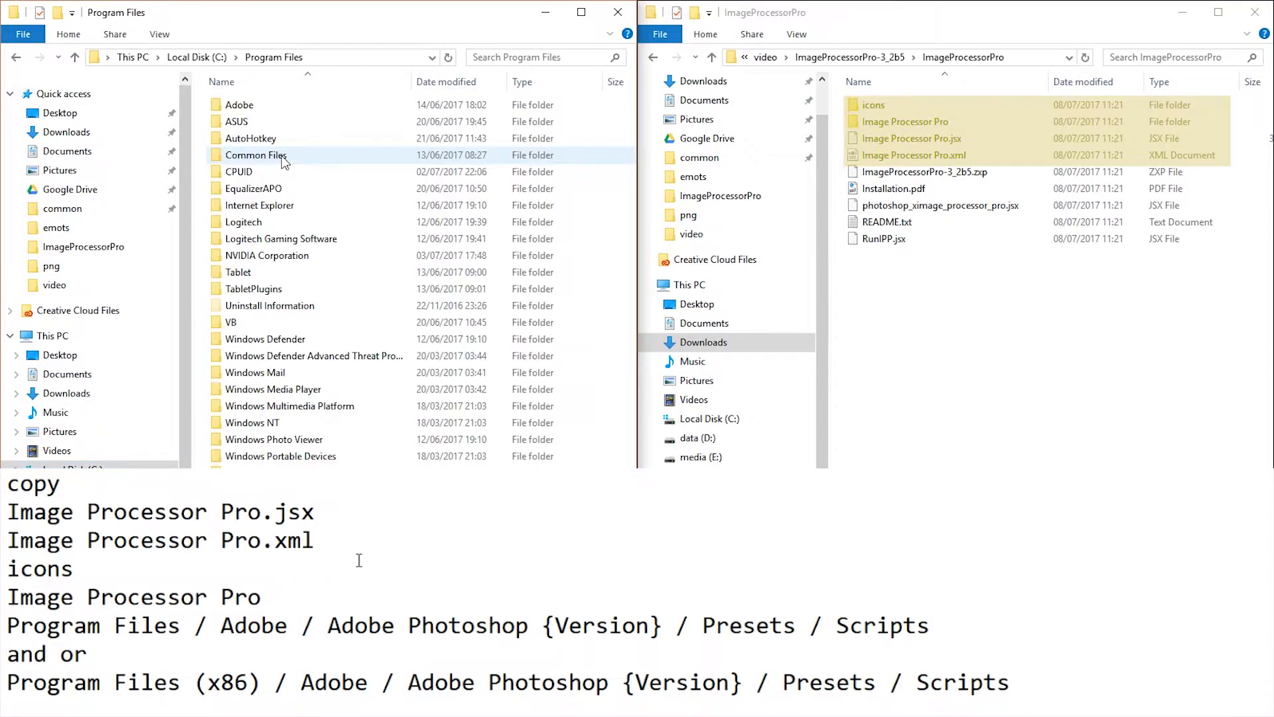
pyautogui.doubleClick(253, 106)
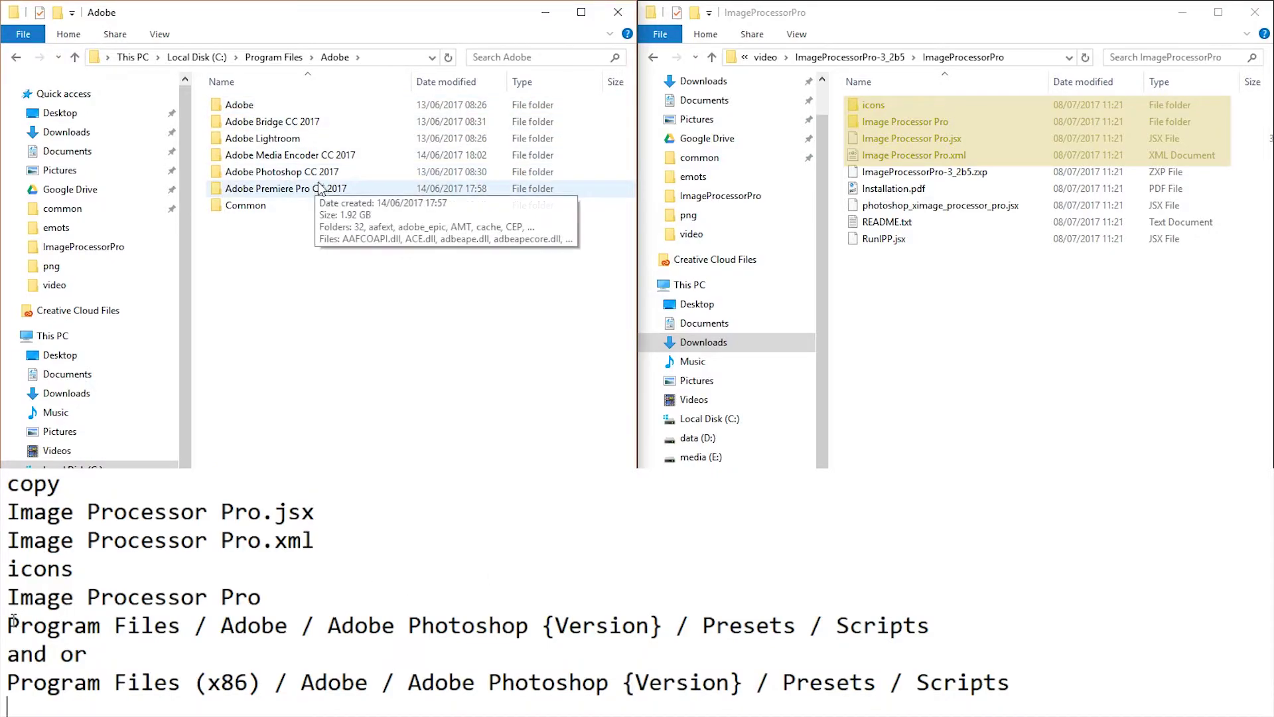
pyautogui.doubleClick(312, 171)
pyautogui.write('to')
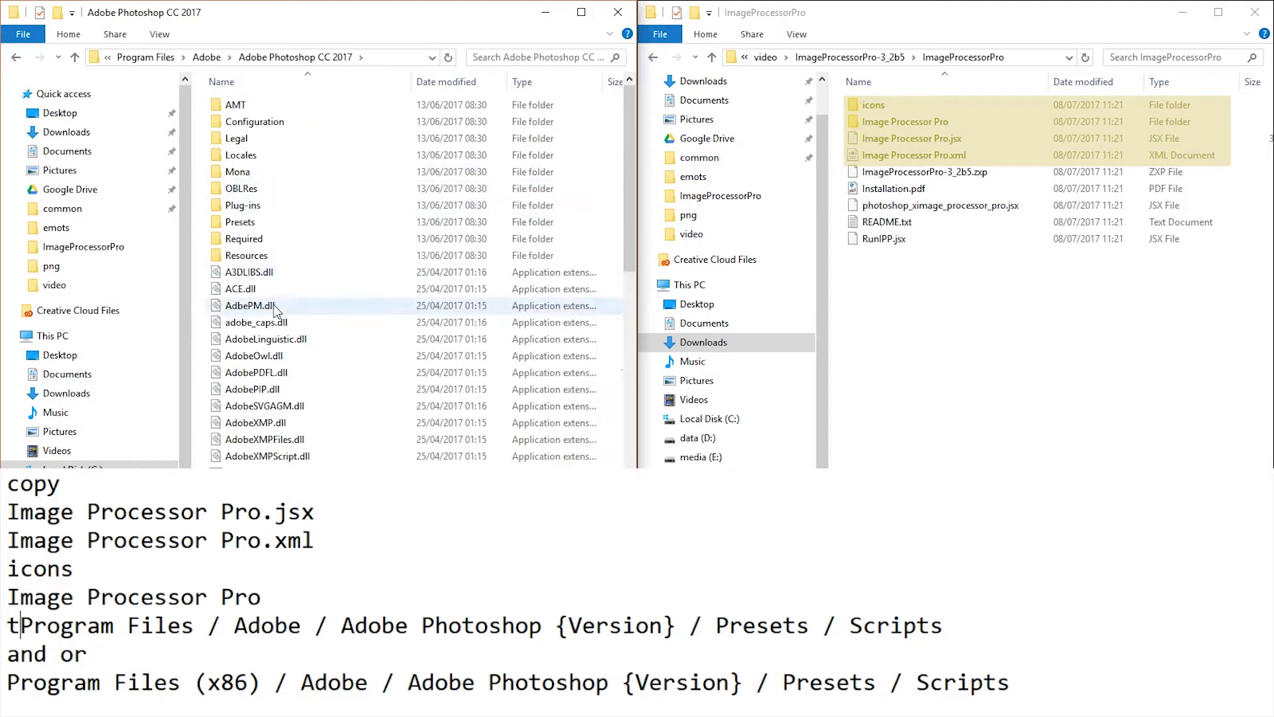
pyautogui.doubleClick(251, 225)
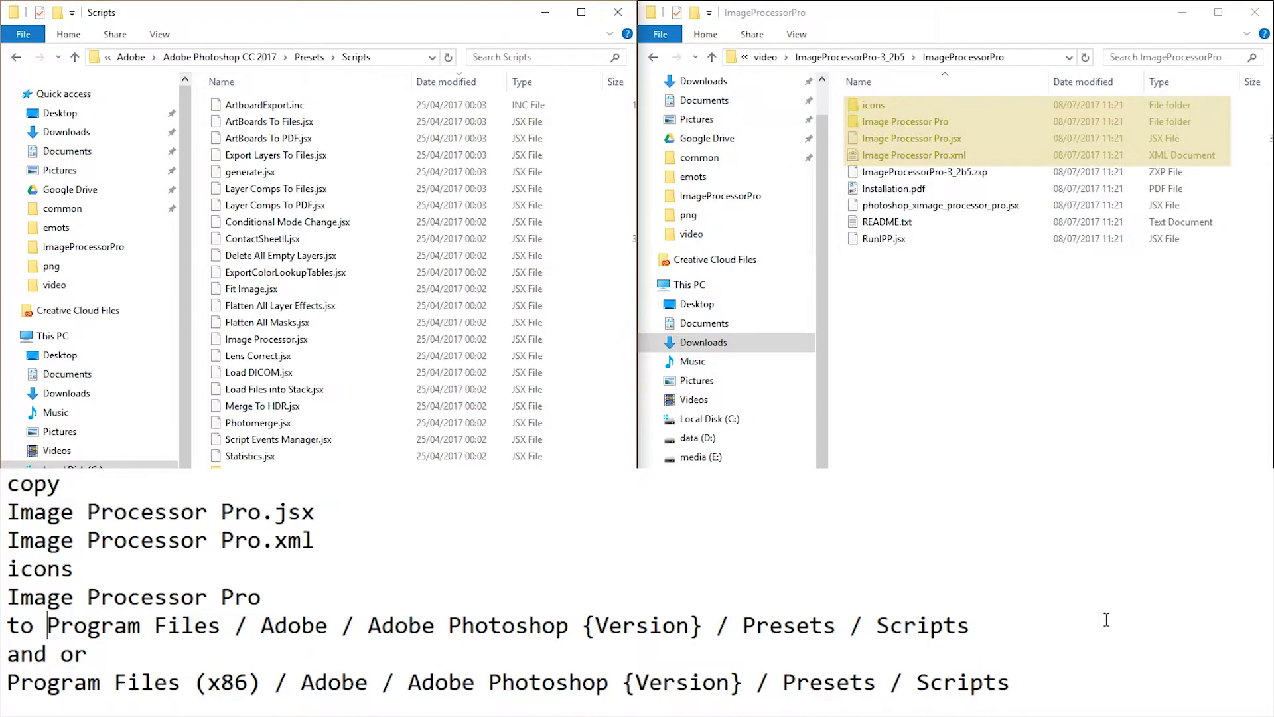
# Step: Copy the four Image Processor Pro items into Scripts, then go to Program Files (x86)\Common Files\Adobe
pyautogui.moveTo(928, 115); pyautogui.dragTo(927, 113)
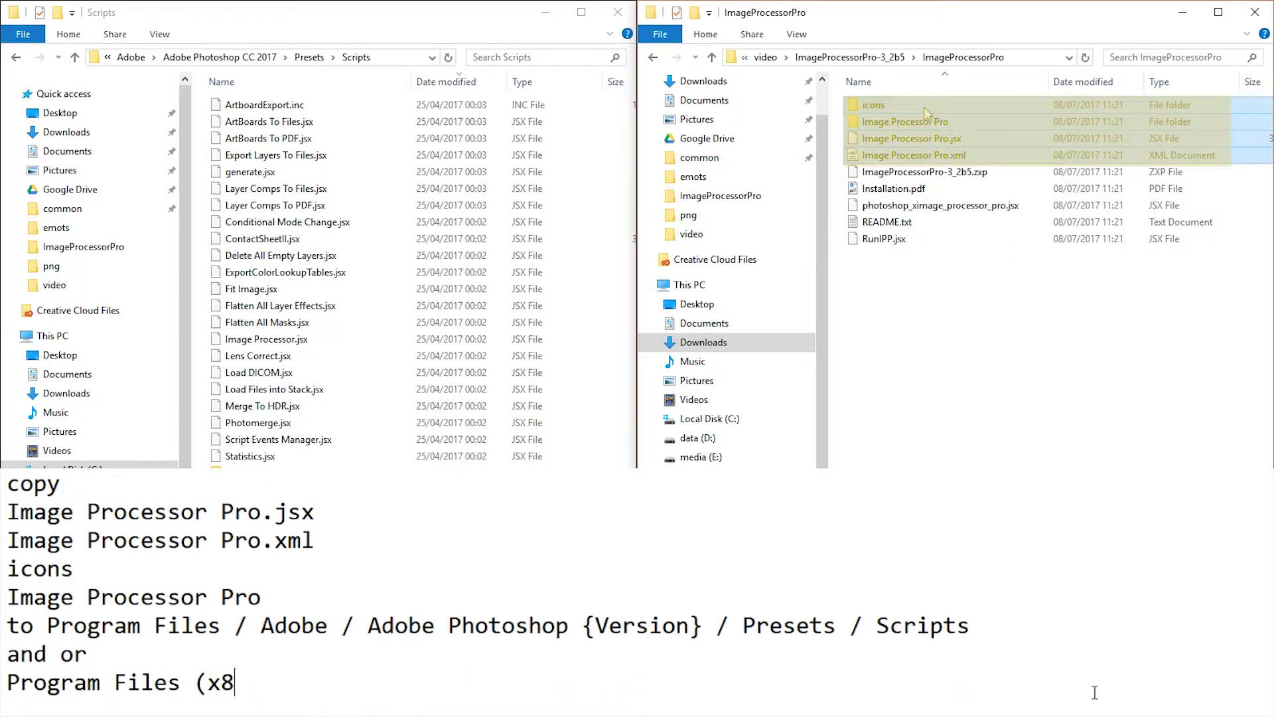
pyautogui.moveTo(924, 106); pyautogui.dragTo(649, 400)
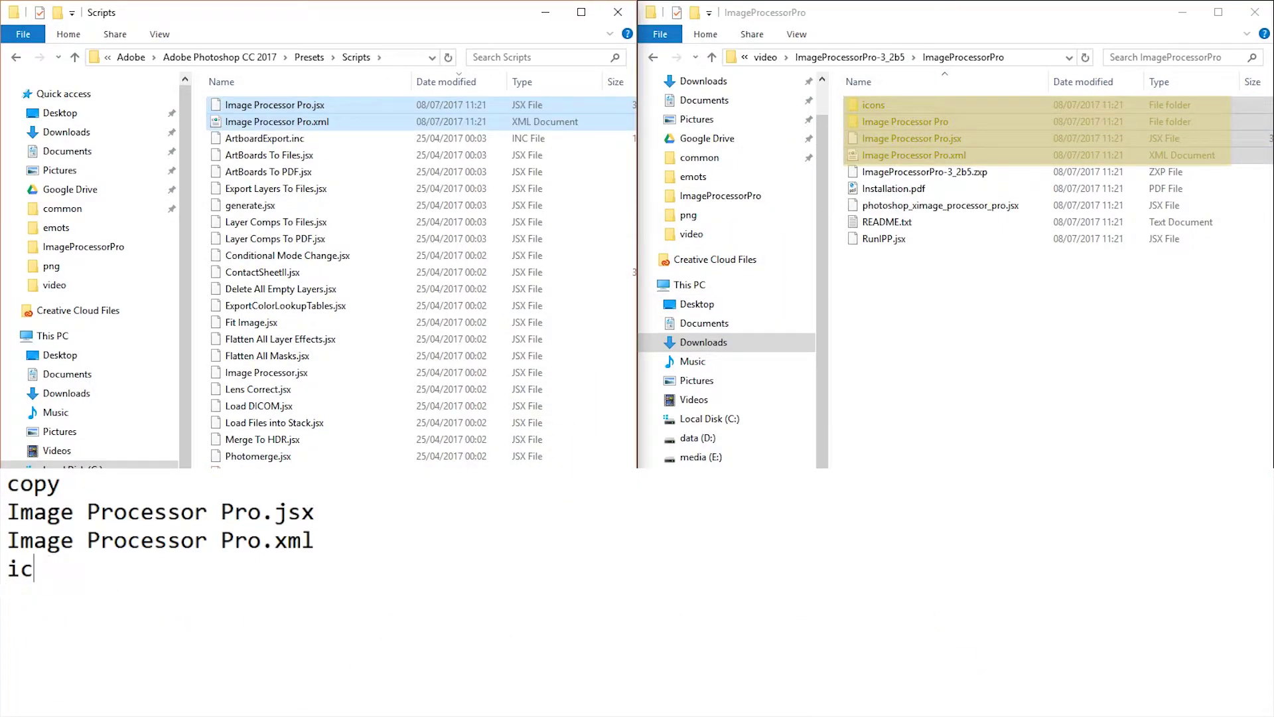
pyautogui.click(108, 58)
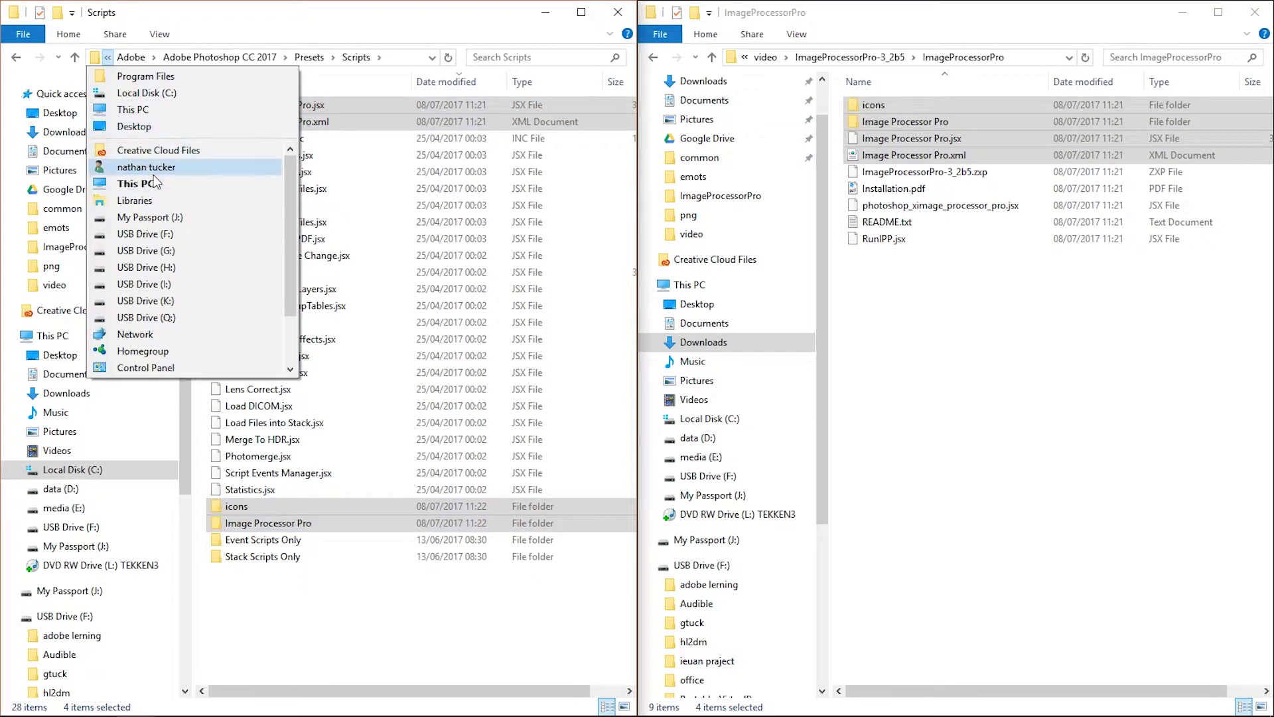
pyautogui.click(174, 93)
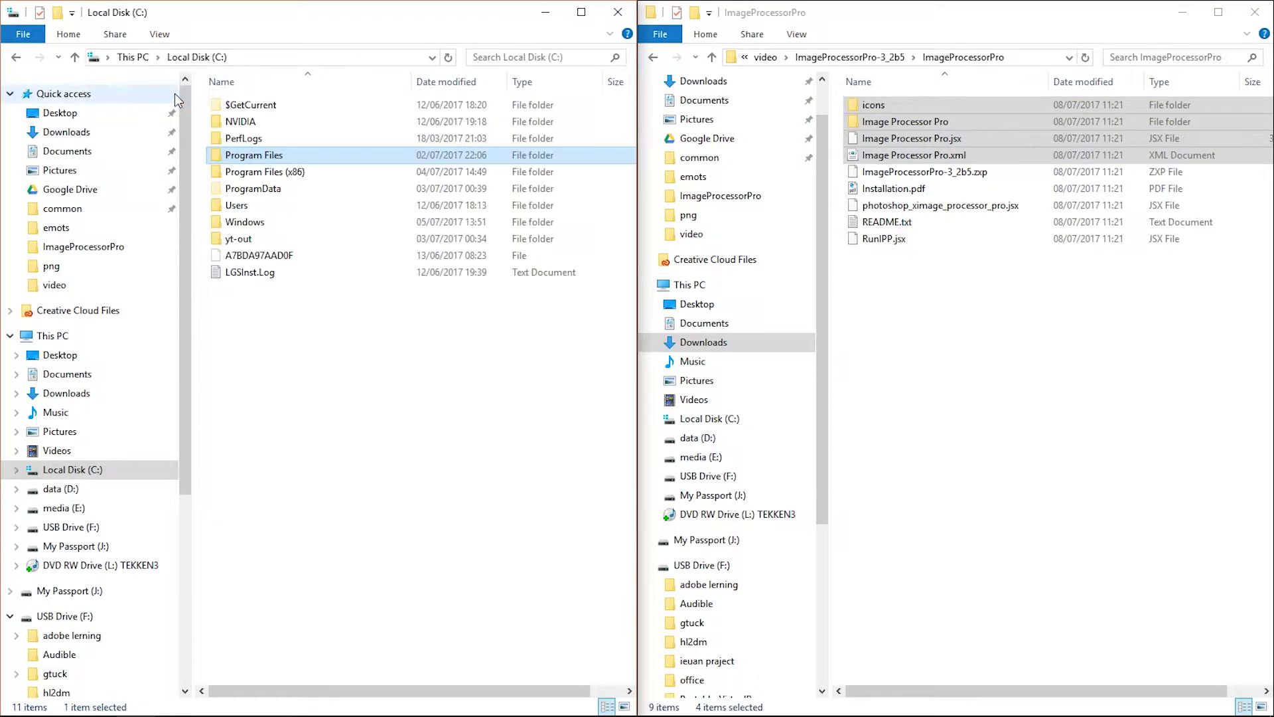
pyautogui.doubleClick(281, 174)
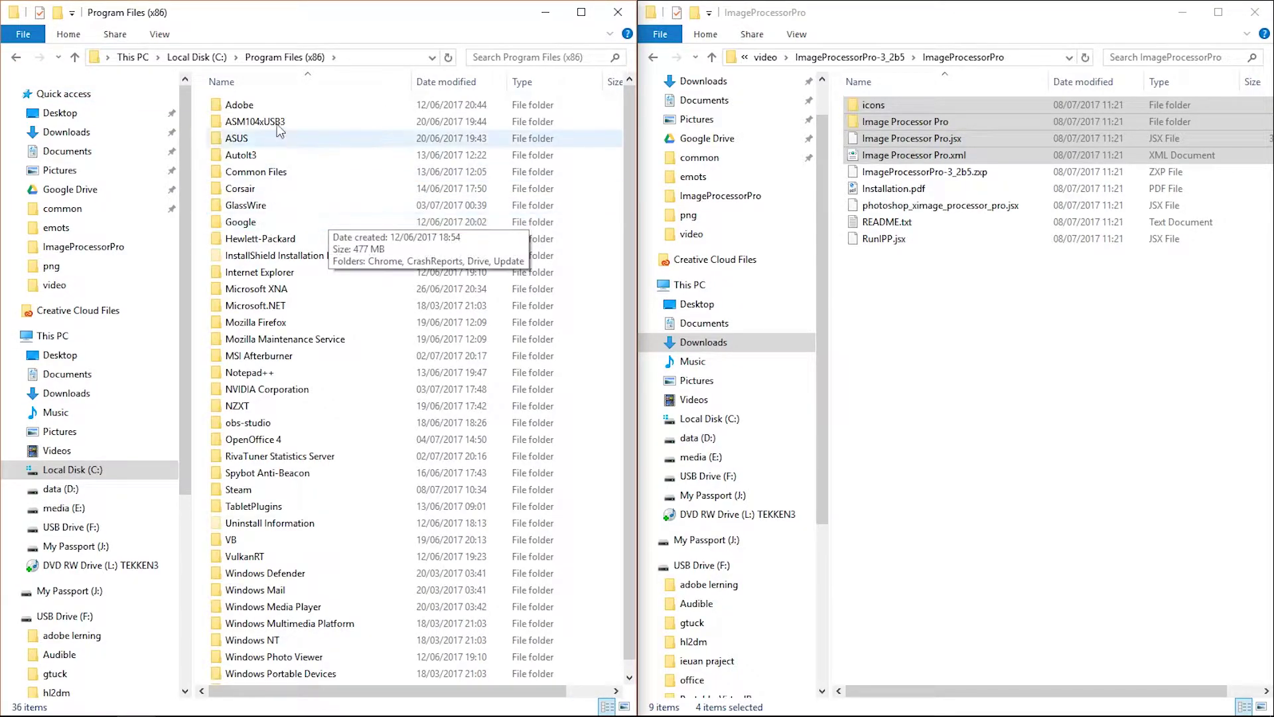
pyautogui.doubleClick(273, 172)
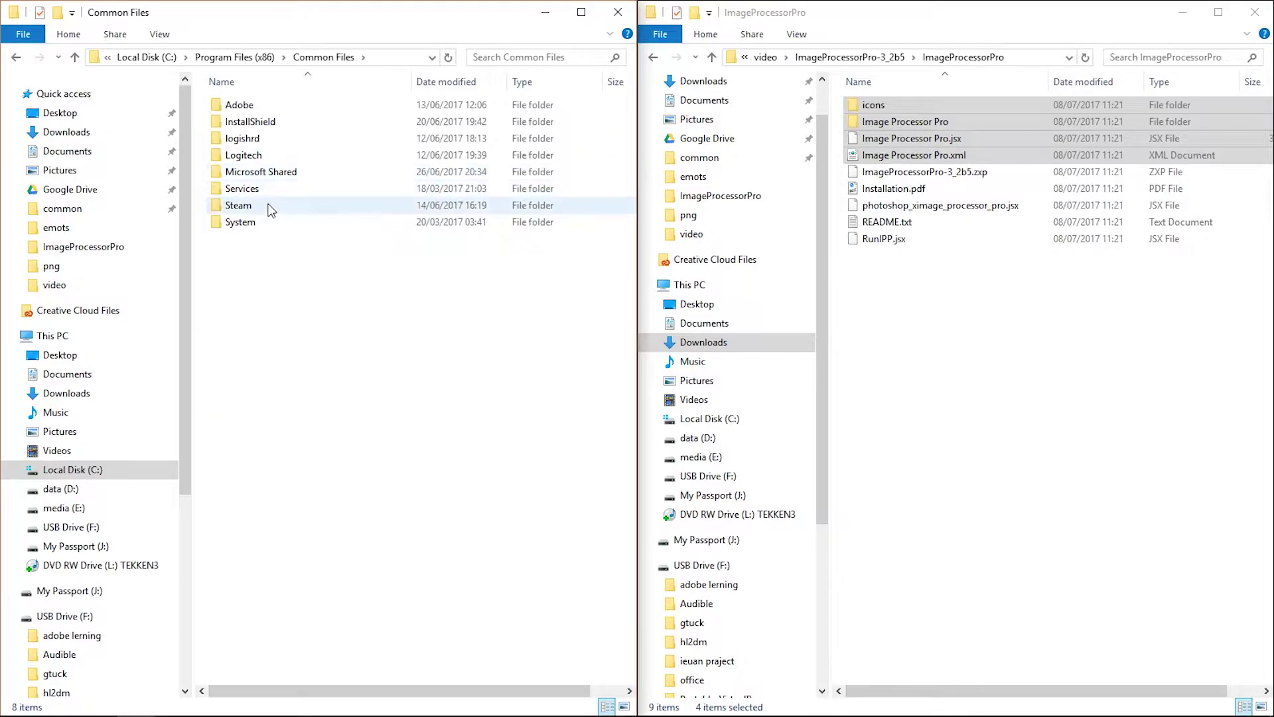
pyautogui.doubleClick(258, 105)
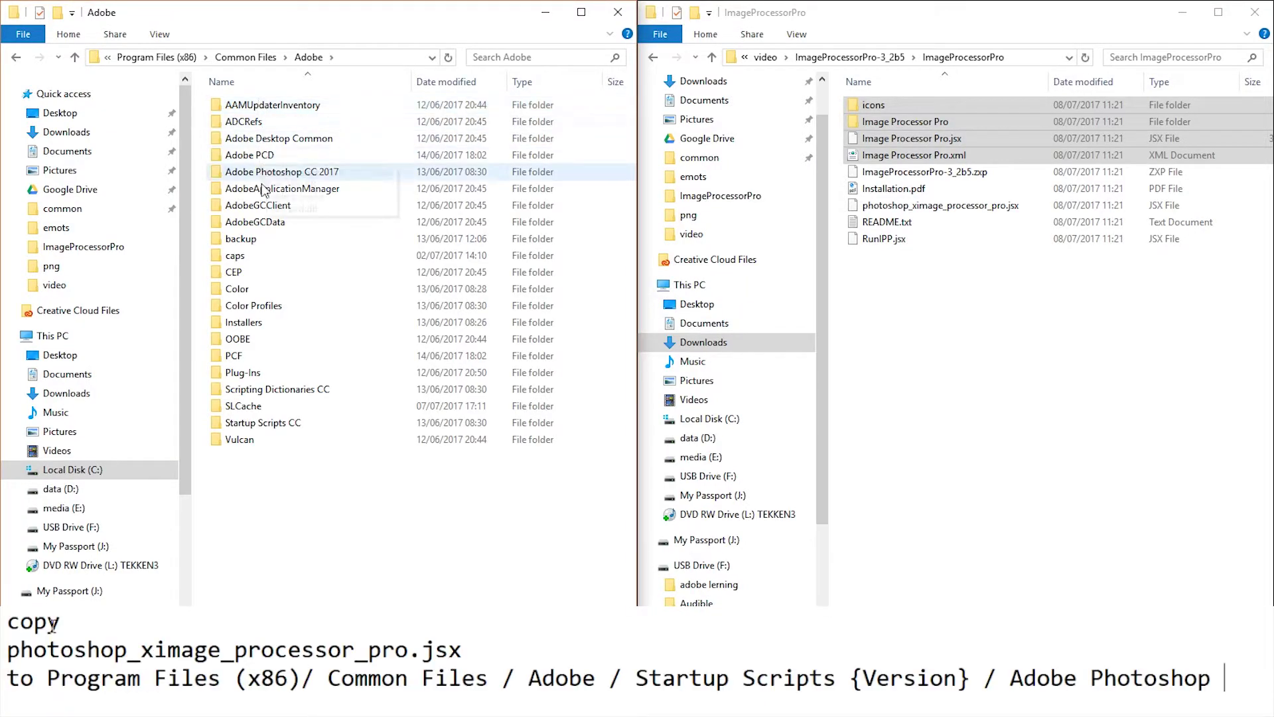
# Step: Copy photoshop_ximage_processor_pro.jsx into Startup Scripts CC > Adobe Photoshop and minimize the plugin window
pyautogui.doubleClick(277, 424)
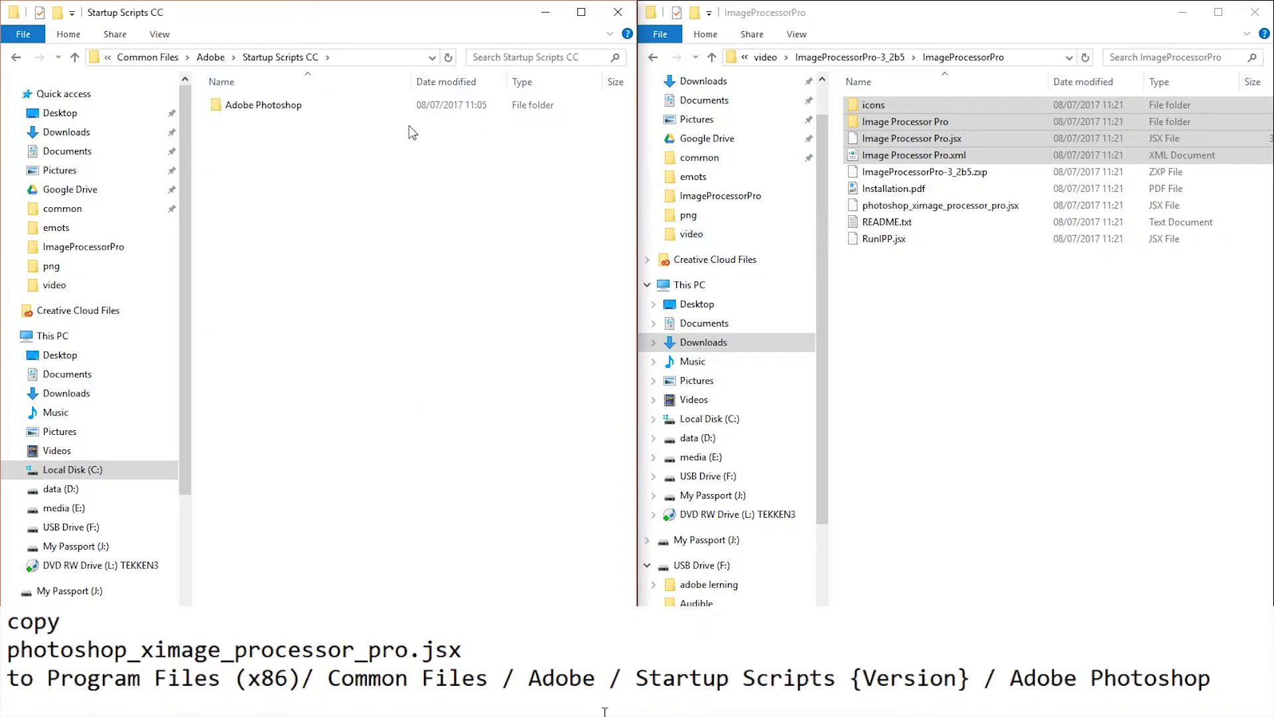
pyautogui.click(287, 108)
pyautogui.doubleClick(287, 108)
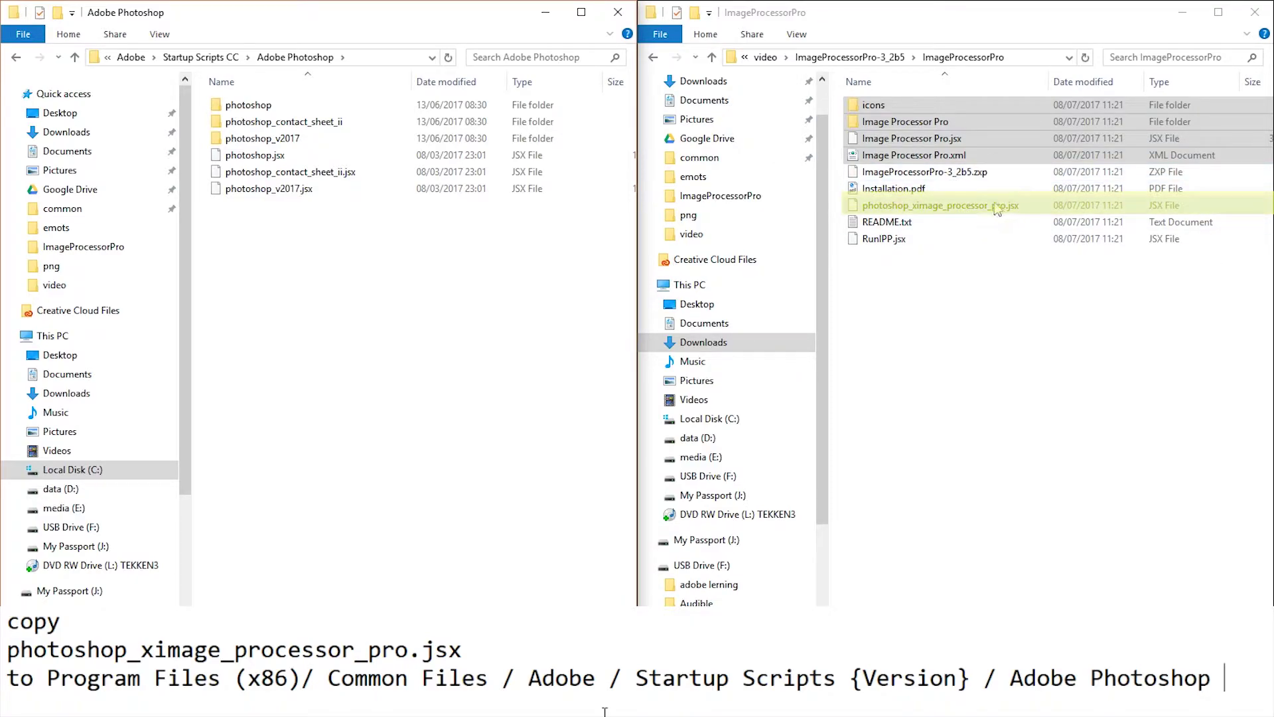
pyautogui.moveTo(978, 209); pyautogui.dragTo(339, 328)
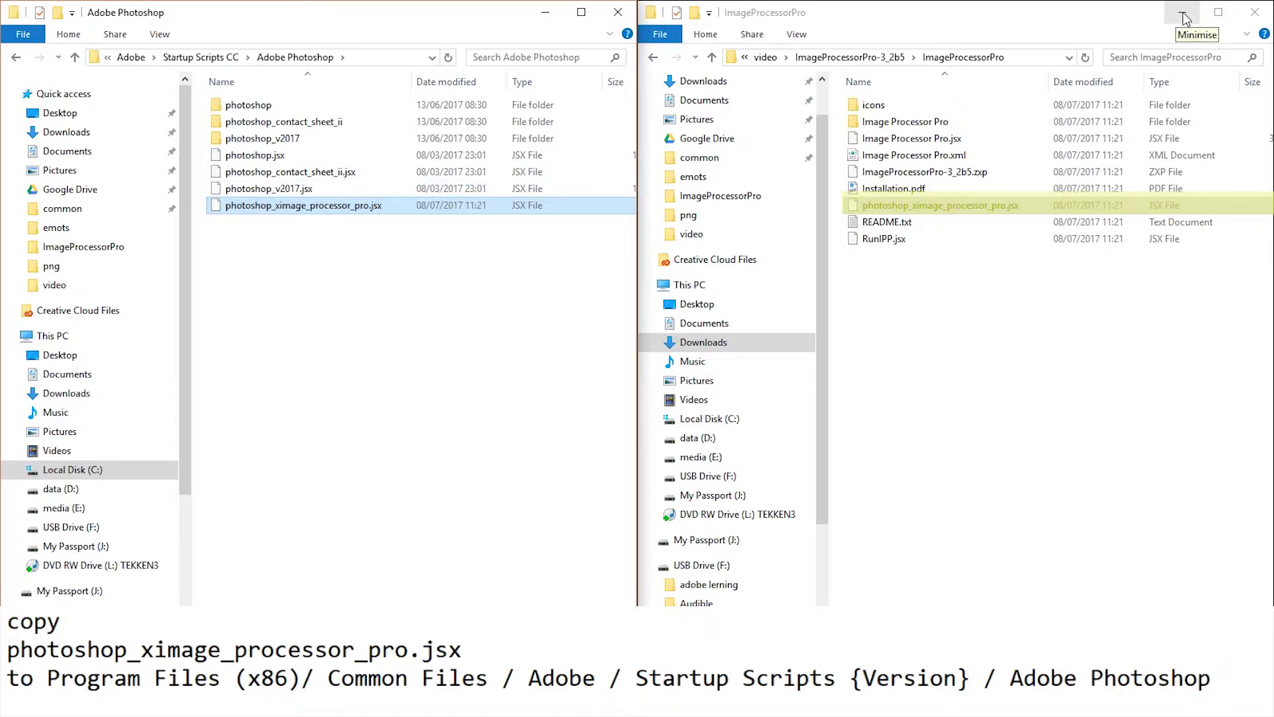
pyautogui.click(1185, 18)
# Step: Relaunch Adobe Bridge CC 2017 and confirm Image Processor Pro appears under Tools > Photoshop
pyautogui.click(546, 13)
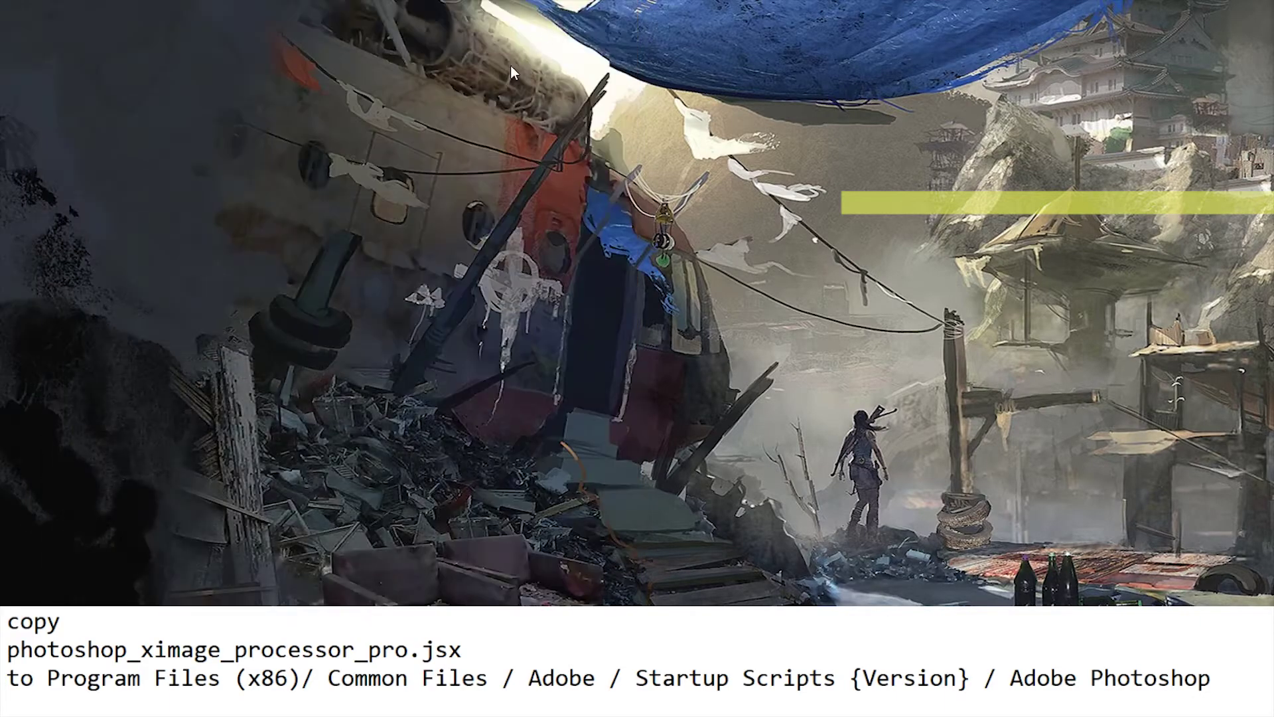
pyautogui.click(20, 699)
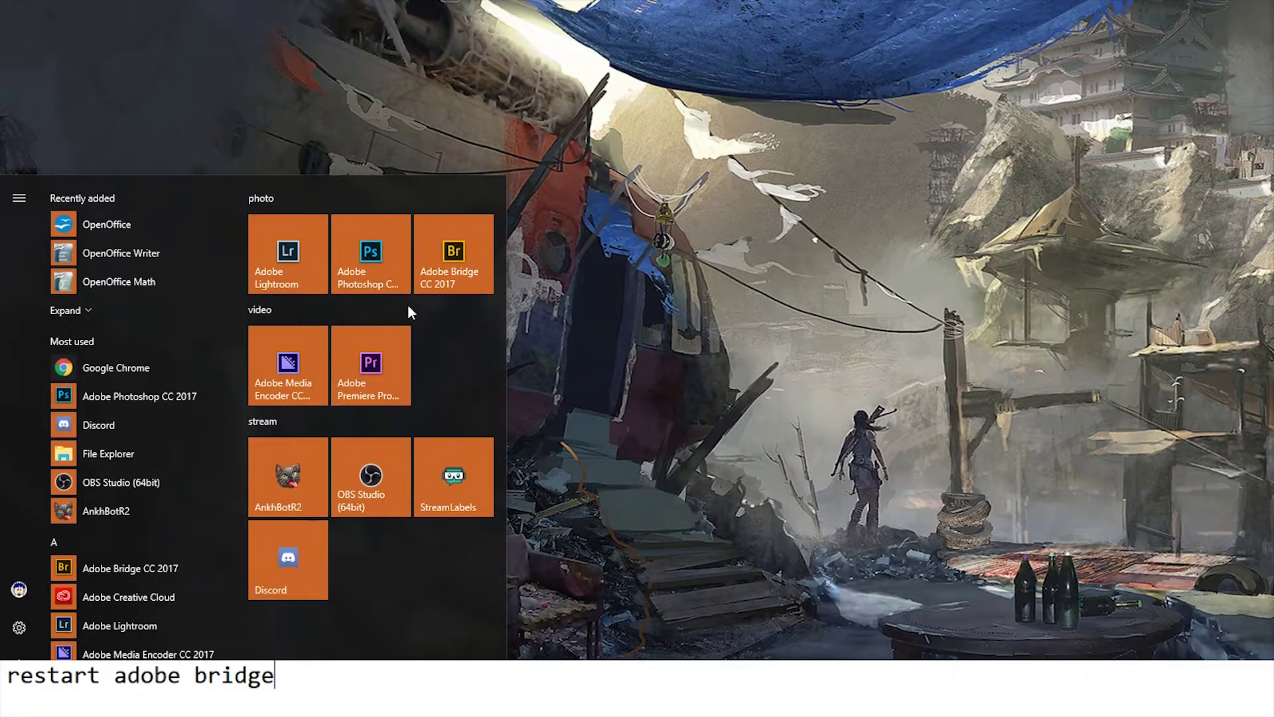
pyautogui.click(463, 255)
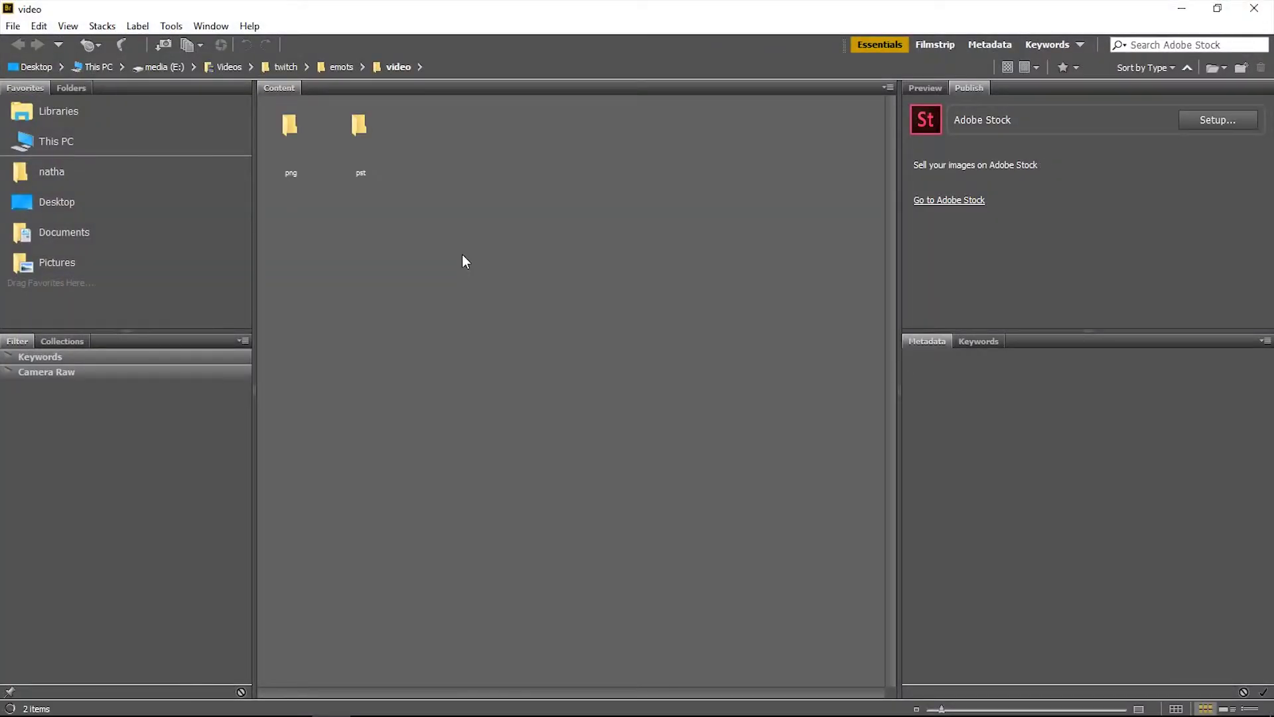
pyautogui.click(180, 28)
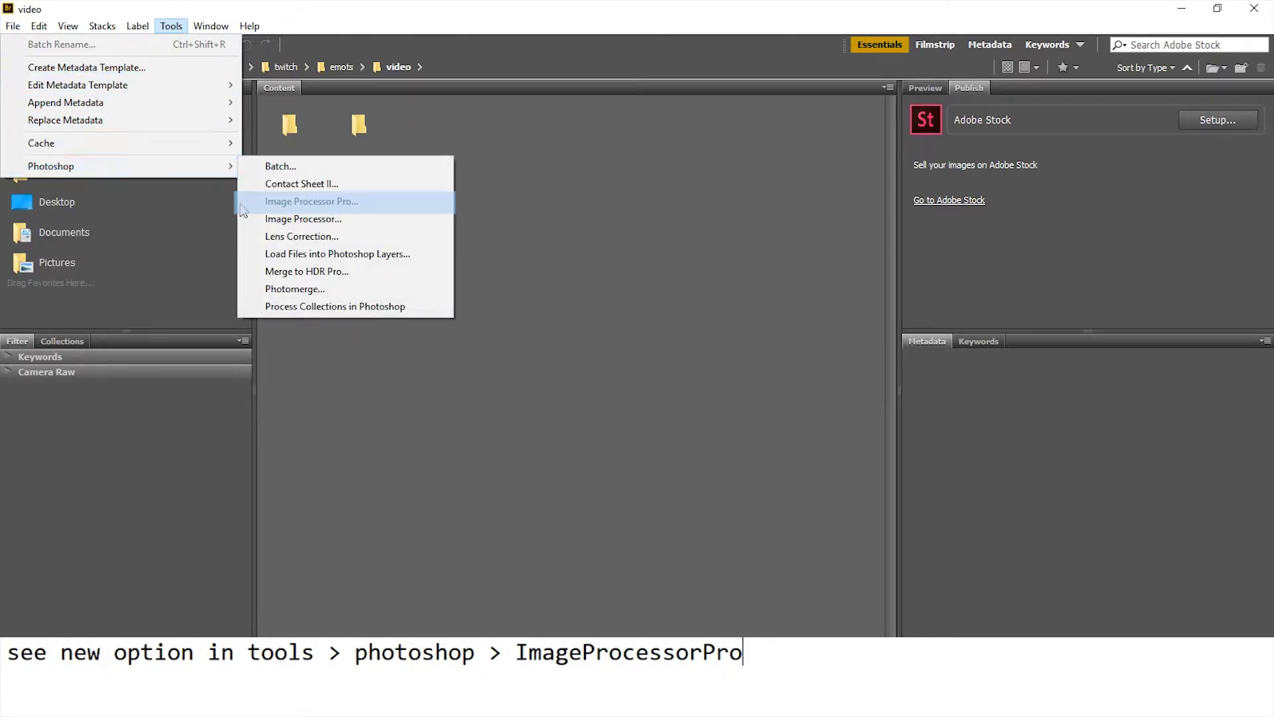
pyautogui.moveTo(129, 166)
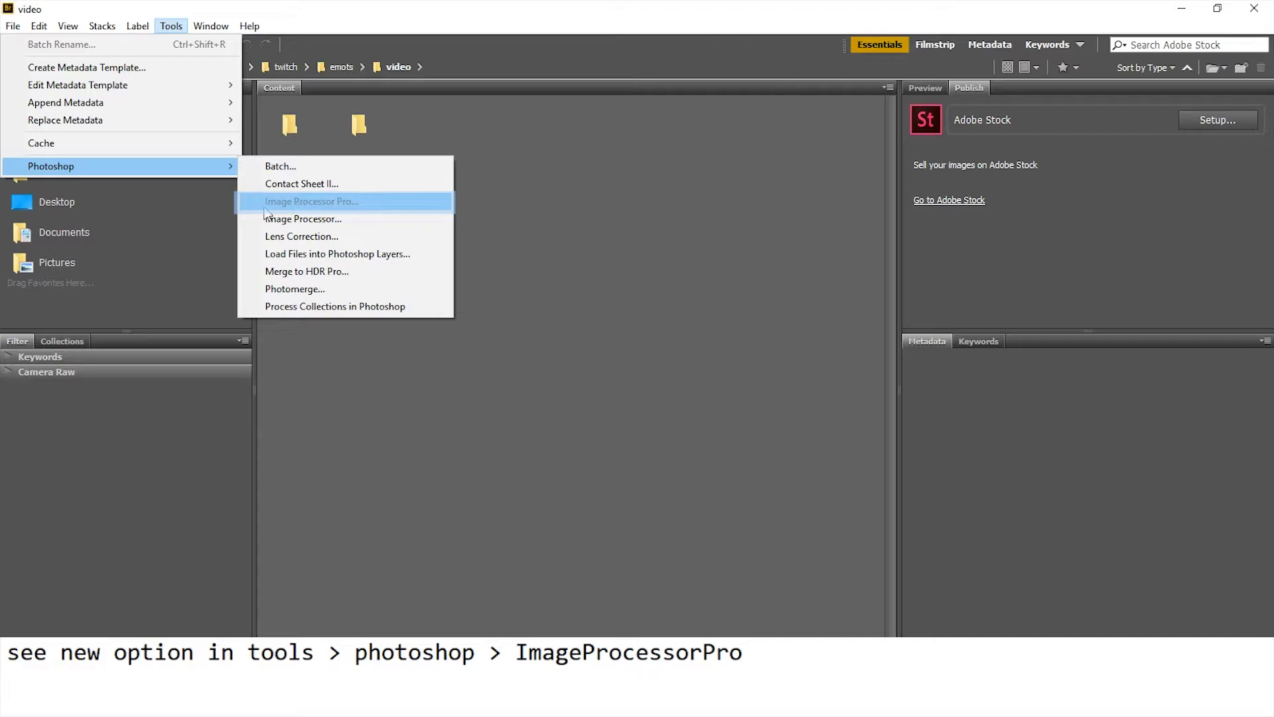
pyautogui.click(635, 198)
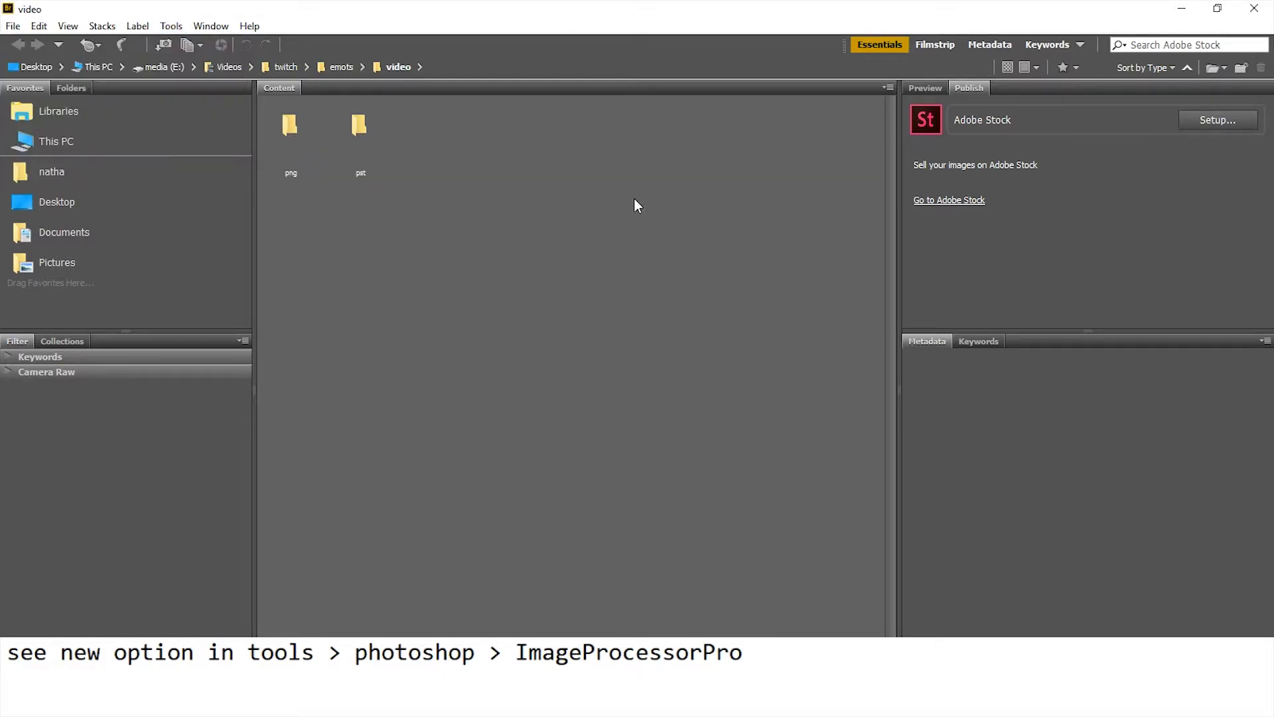
# Step: Open the pst folder, select all six emote PSDs, and run Tools > Photoshop > Image Processor Pro
pyautogui.doubleClick(358, 130)
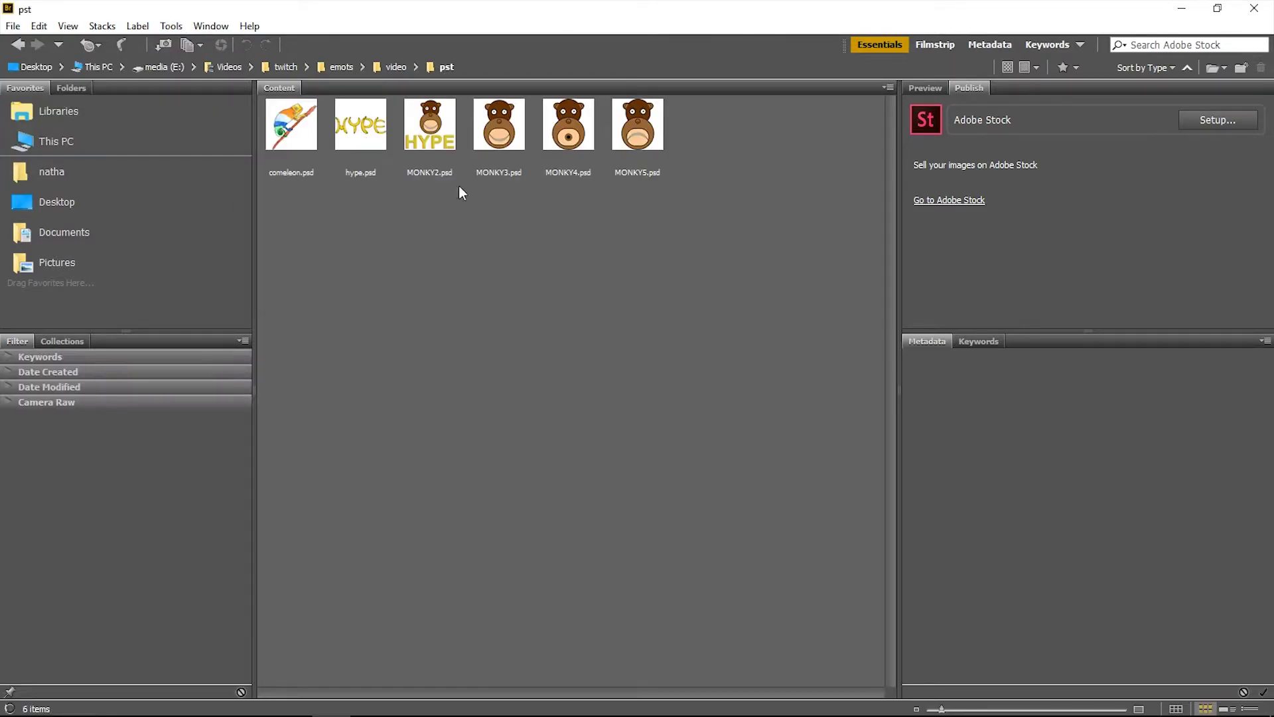
pyautogui.moveTo(731, 105); pyautogui.dragTo(293, 176)
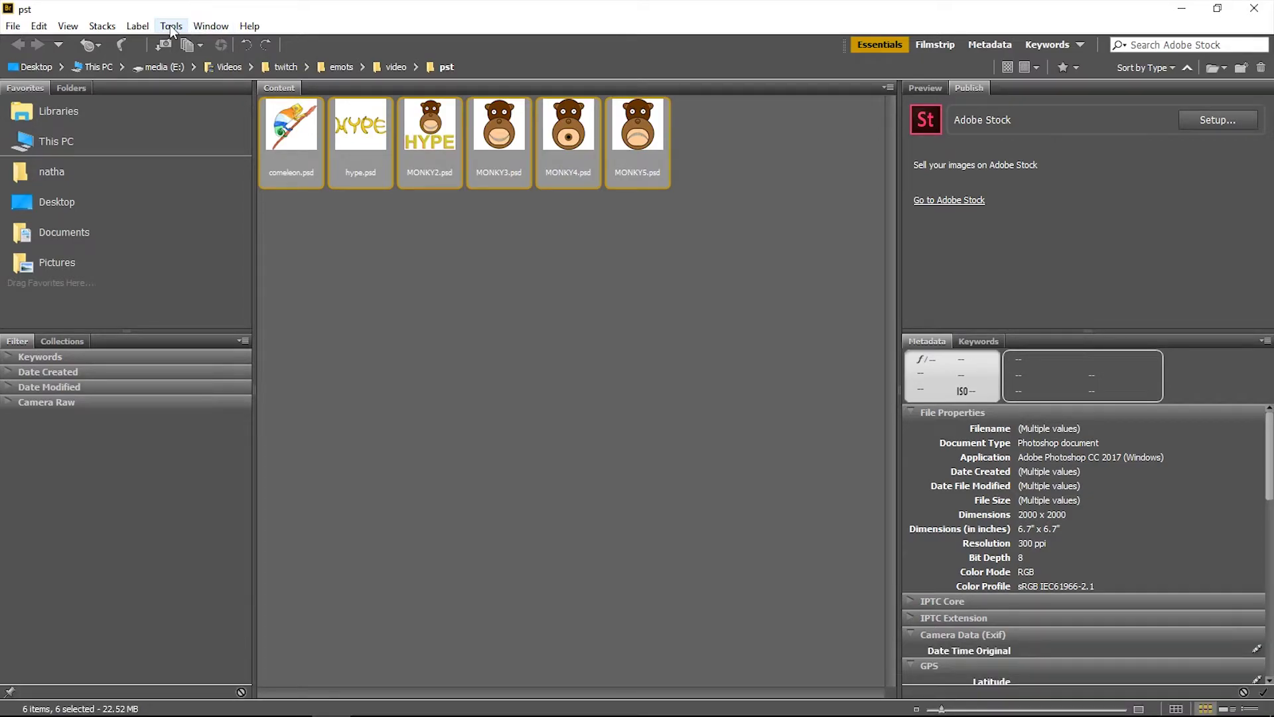
pyautogui.click(171, 27)
pyautogui.moveTo(51, 165)
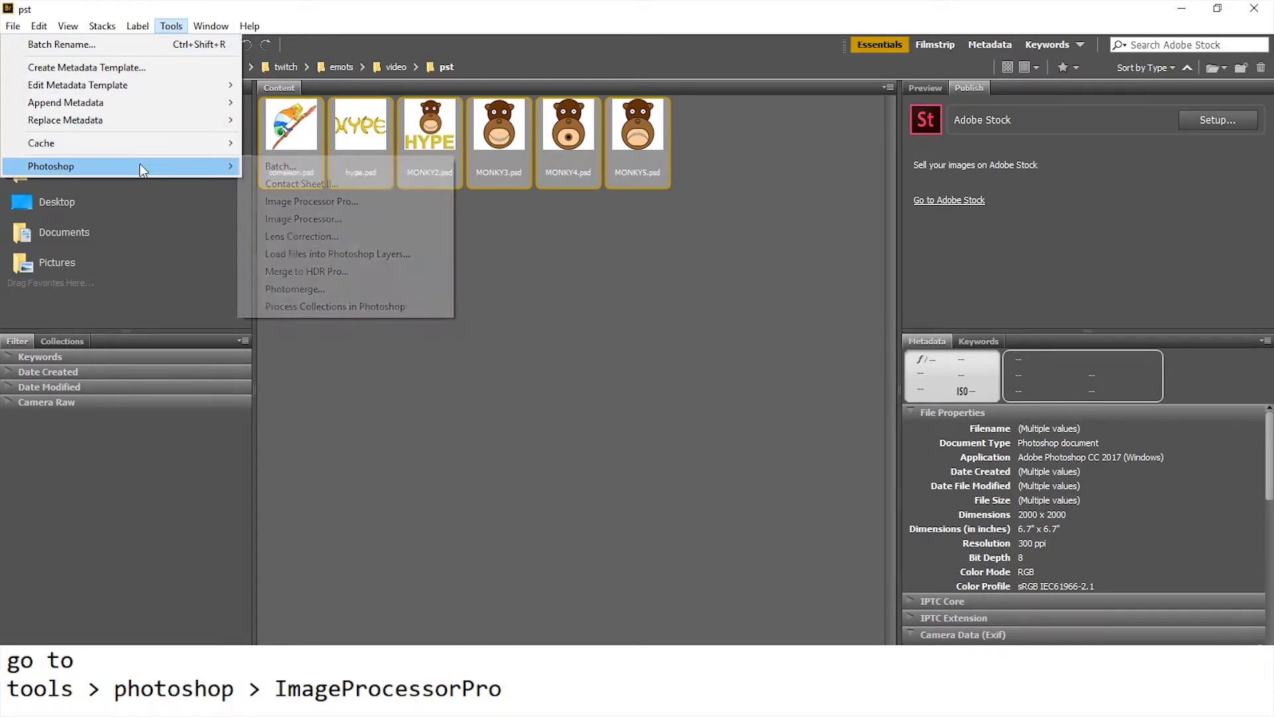
pyautogui.click(308, 202)
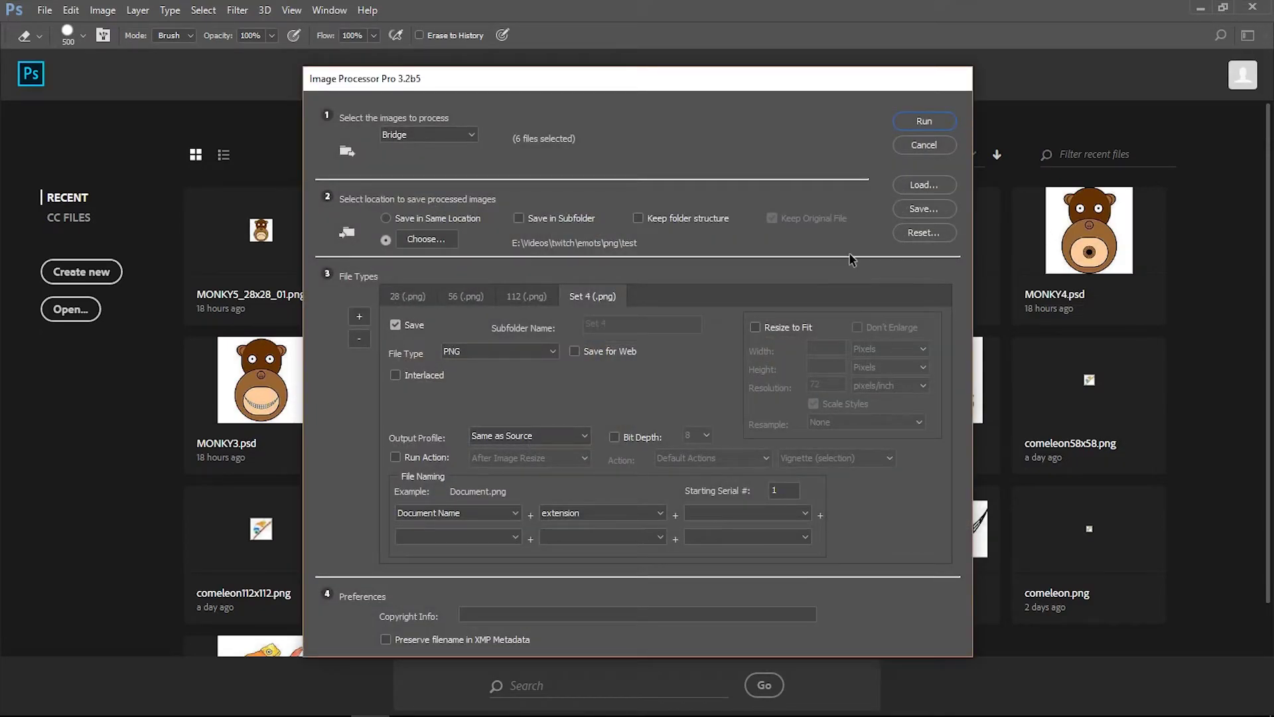
# Step: Load twitch.xml into Image Processor Pro and review its 112, 56 and 28 px PNG tabs
pyautogui.click(519, 300)
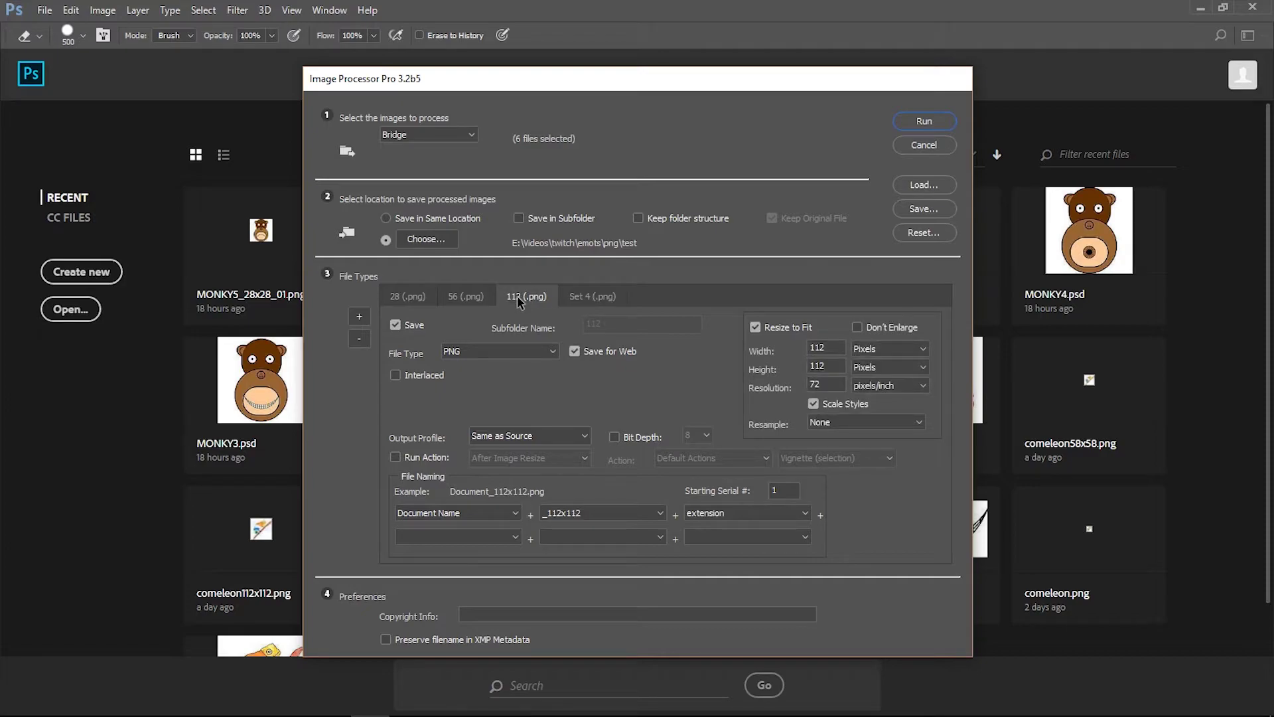
pyautogui.click(923, 185)
pyautogui.click(925, 188)
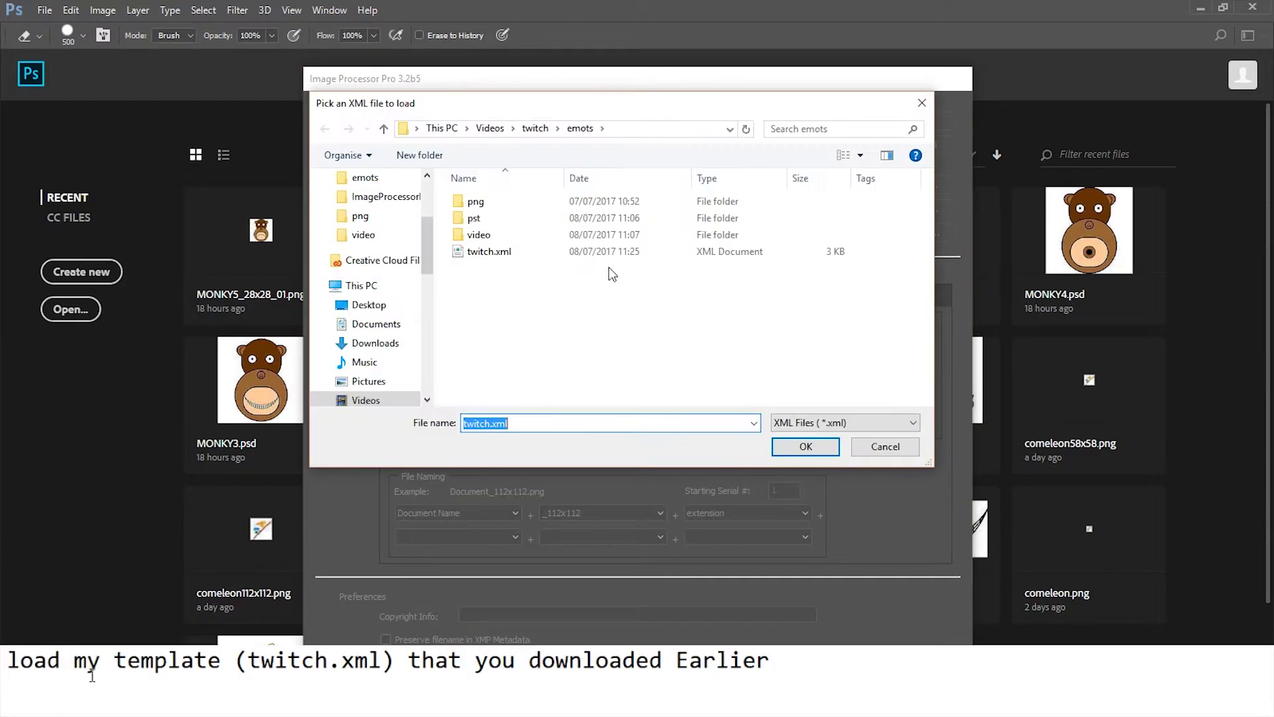
pyautogui.click(524, 252)
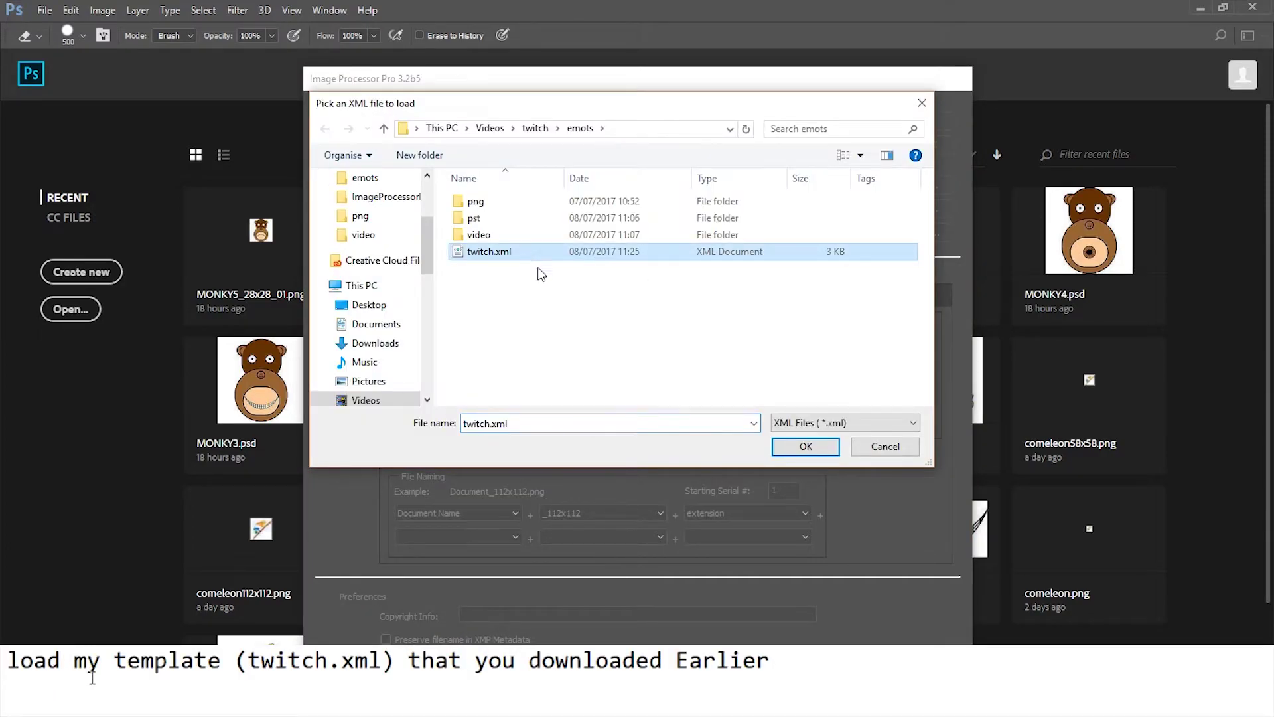
pyautogui.click(805, 446)
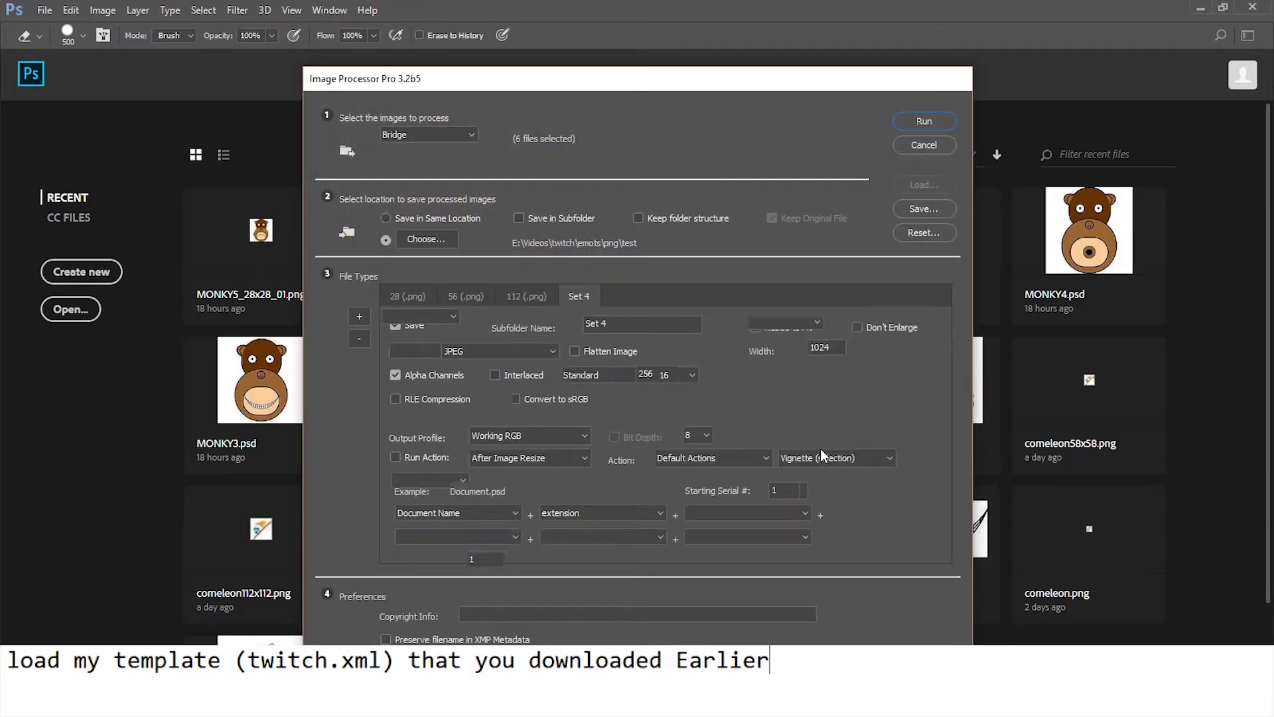
pyautogui.click(535, 300)
pyautogui.click(473, 300)
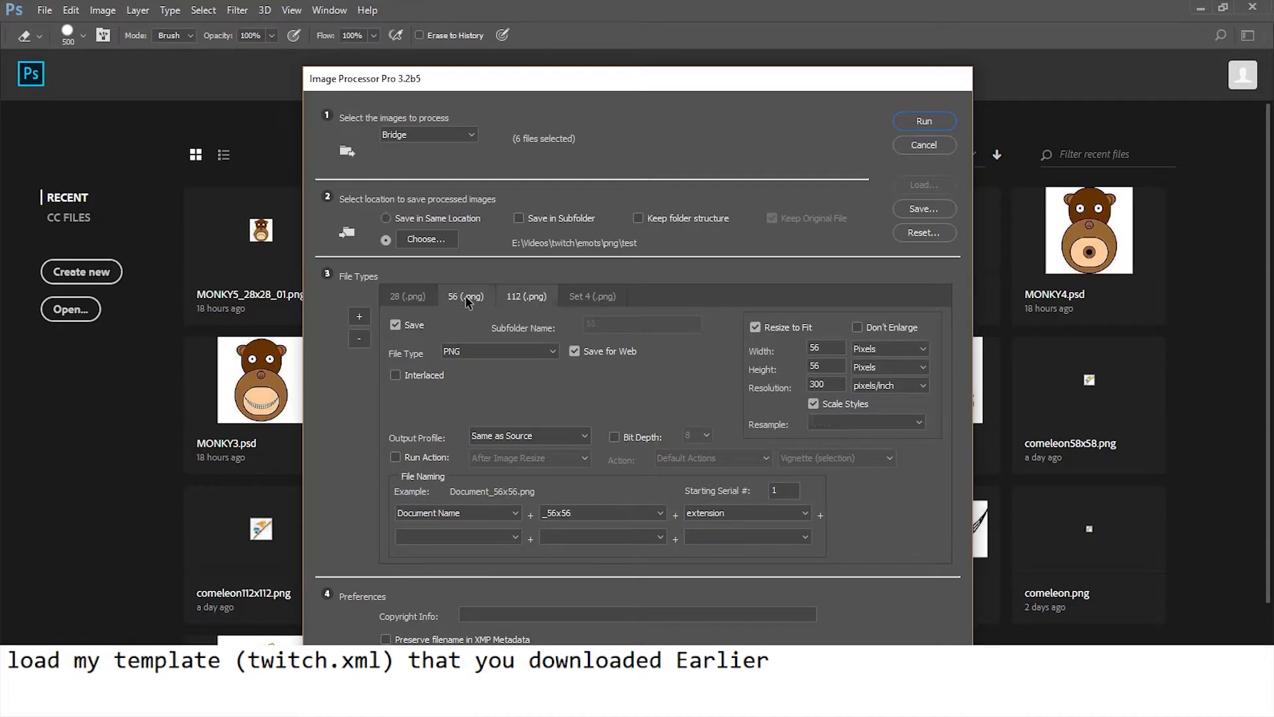
pyautogui.click(416, 297)
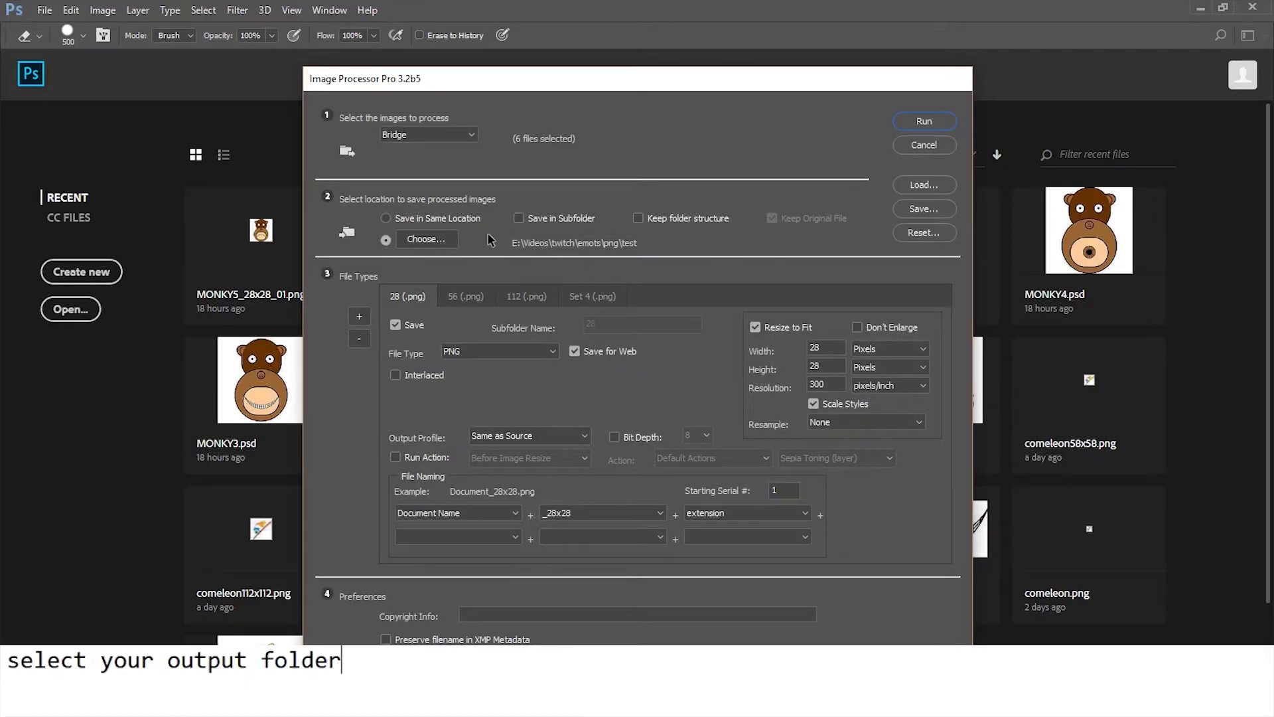
# Step: Set Image Processor Pro's output folder to Videos\twitch\emots\video\png
pyautogui.click(450, 242)
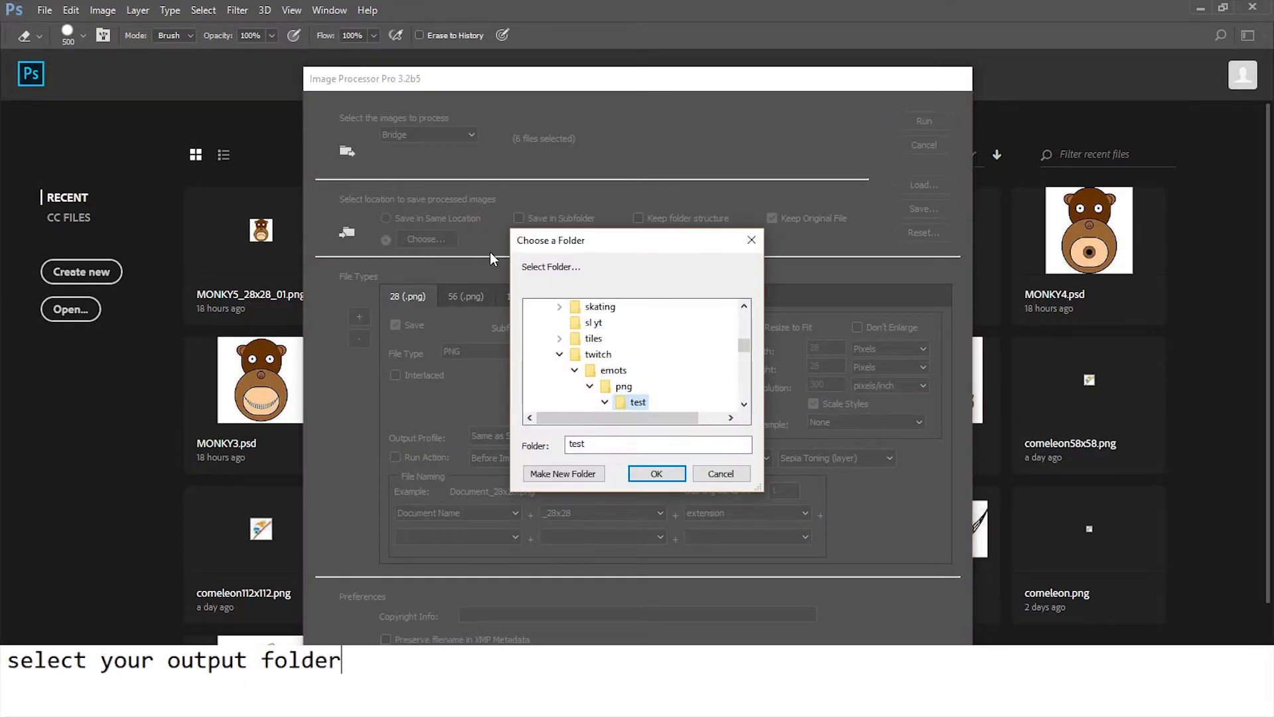
pyautogui.scroll(-1, 660, 360)
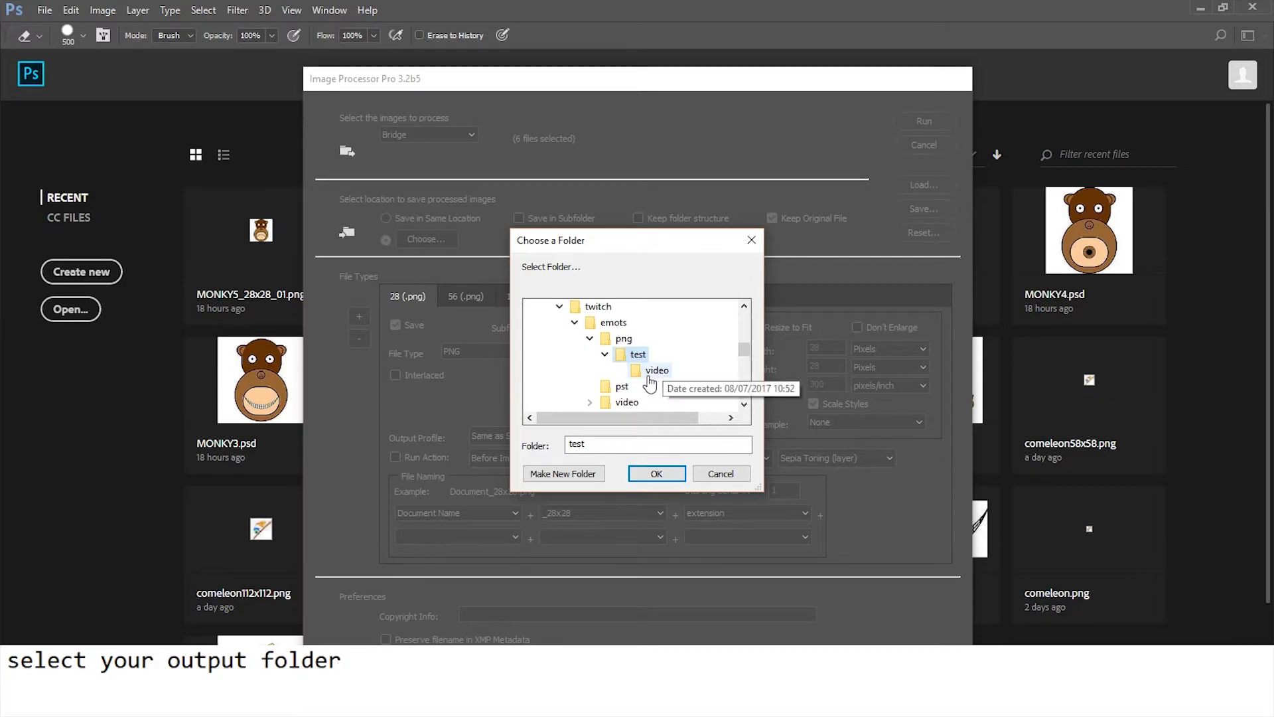
pyautogui.click(650, 375)
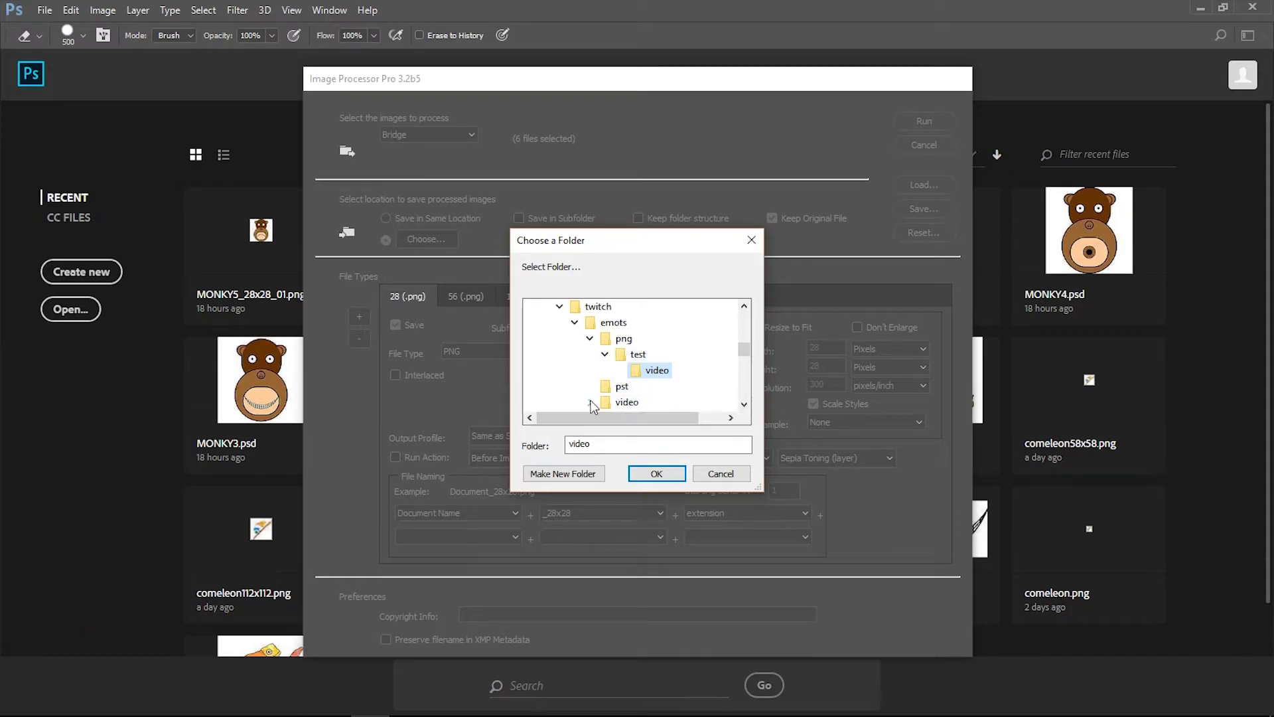
pyautogui.click(590, 402)
pyautogui.click(638, 386)
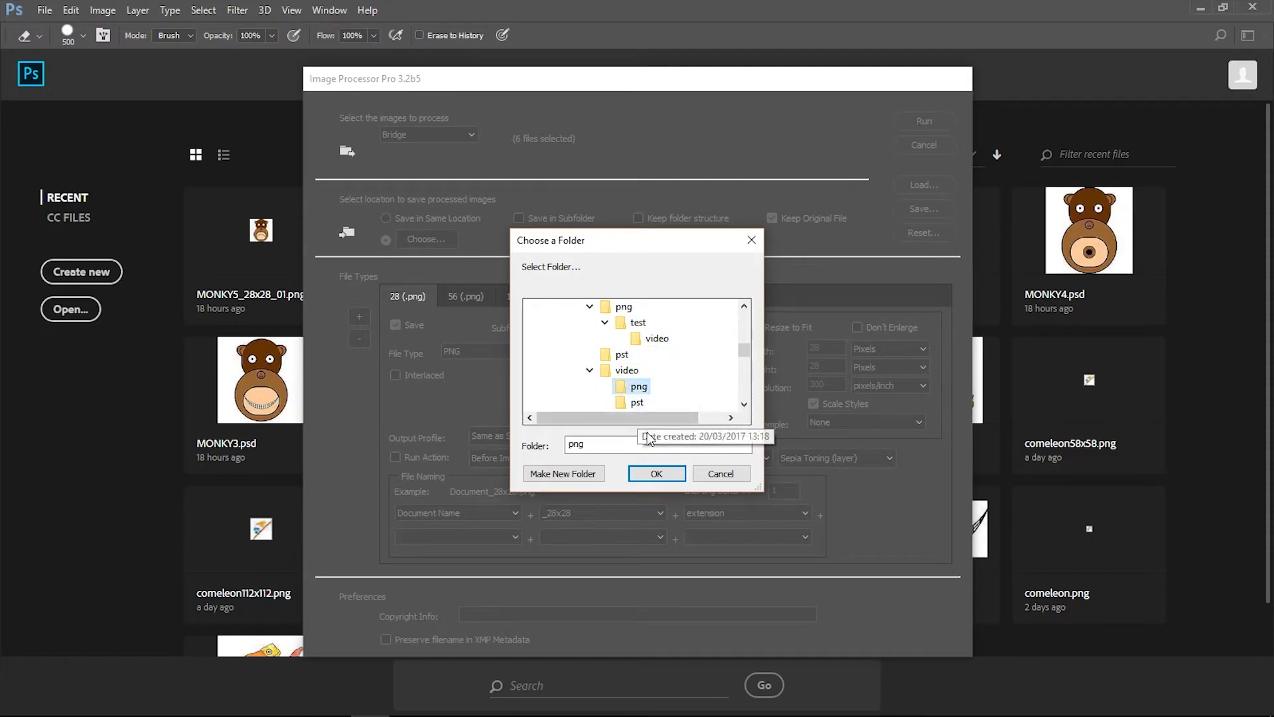
pyautogui.click(656, 474)
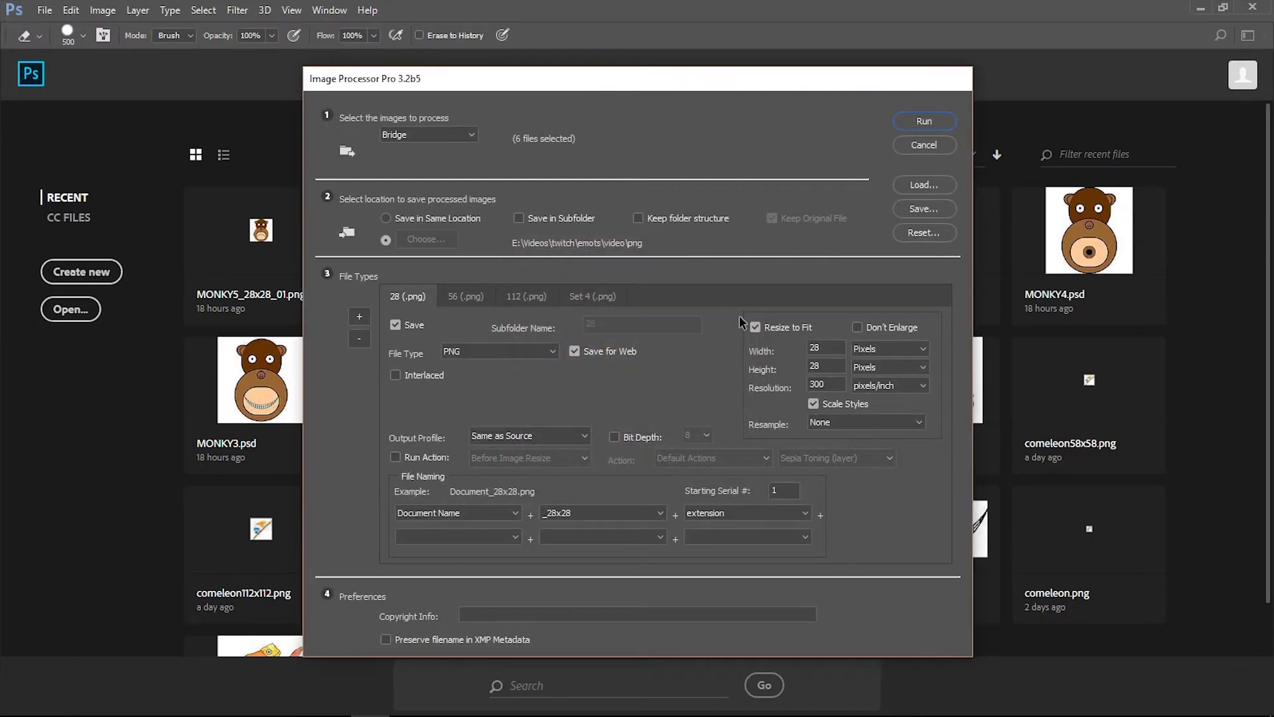
# Step: Run Image Processor Pro on the six emote PSDs and watch the PNGs appear in the png folder
pyautogui.click(924, 121)
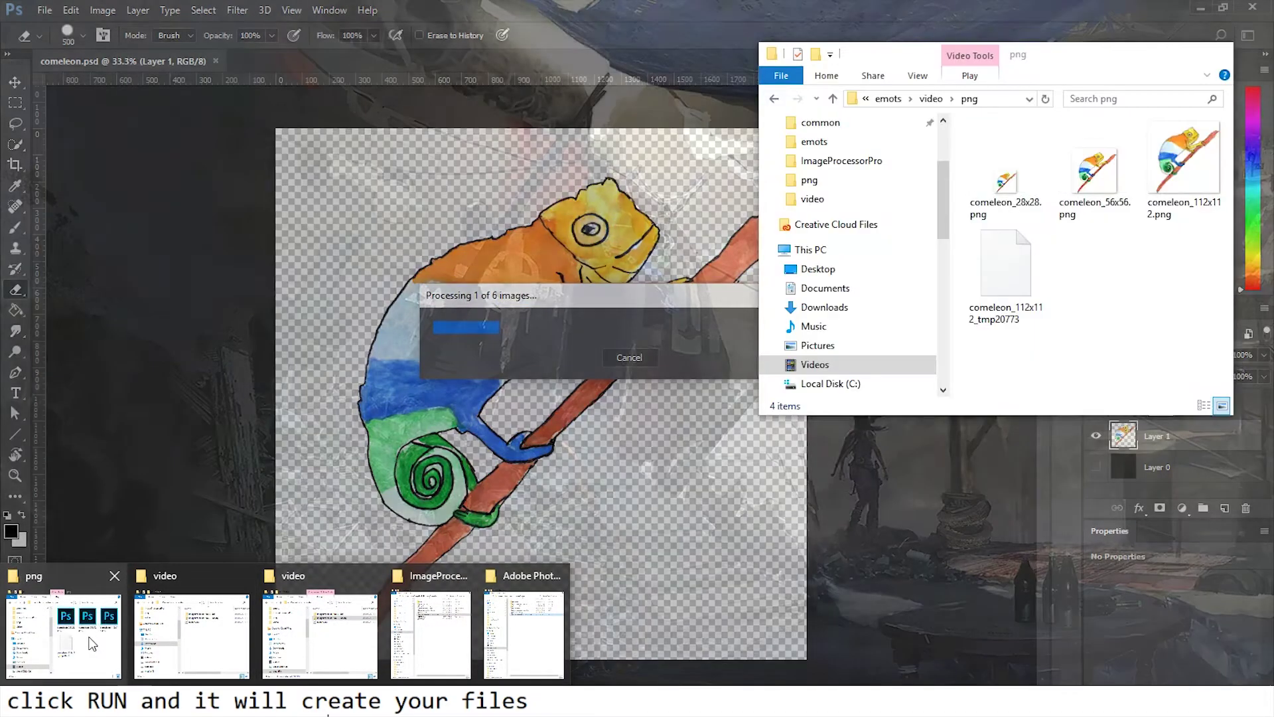
pyautogui.click(88, 635)
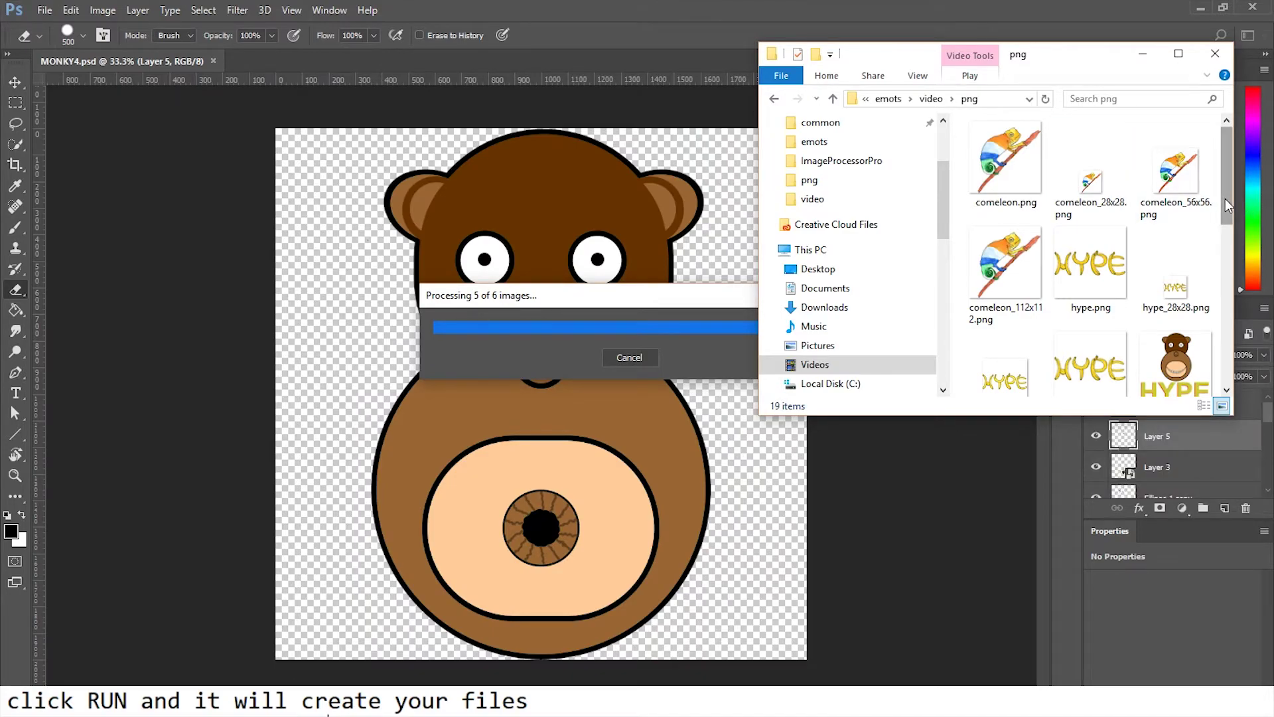
pyautogui.moveTo(1225, 198); pyautogui.dragTo(1233, 341)
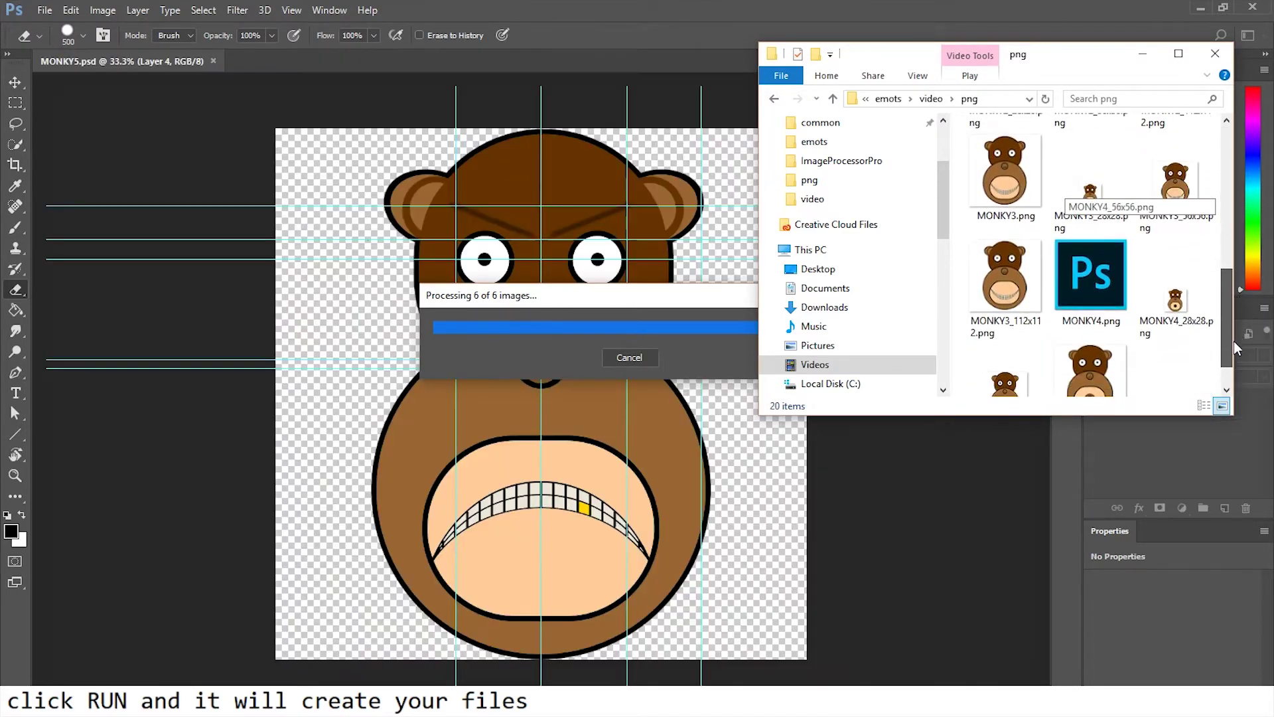
pyautogui.scroll(-1, 1232, 373)
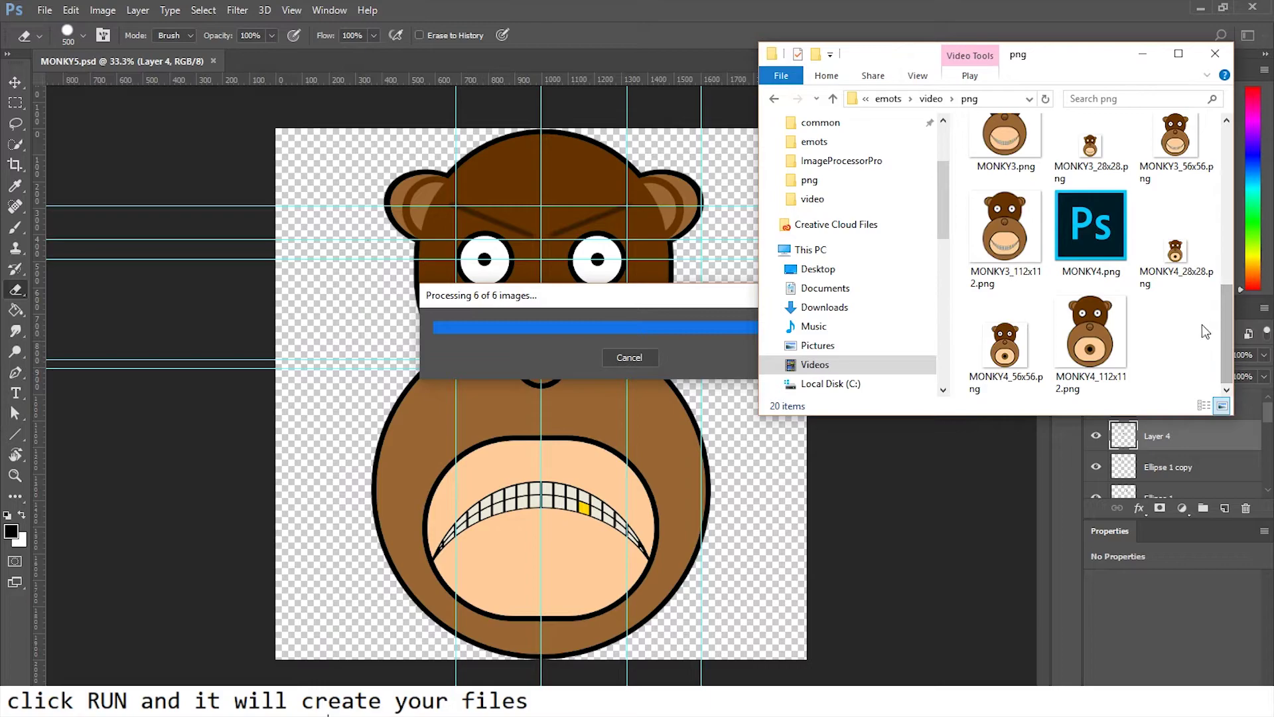
pyautogui.scroll(-1, 1202, 323)
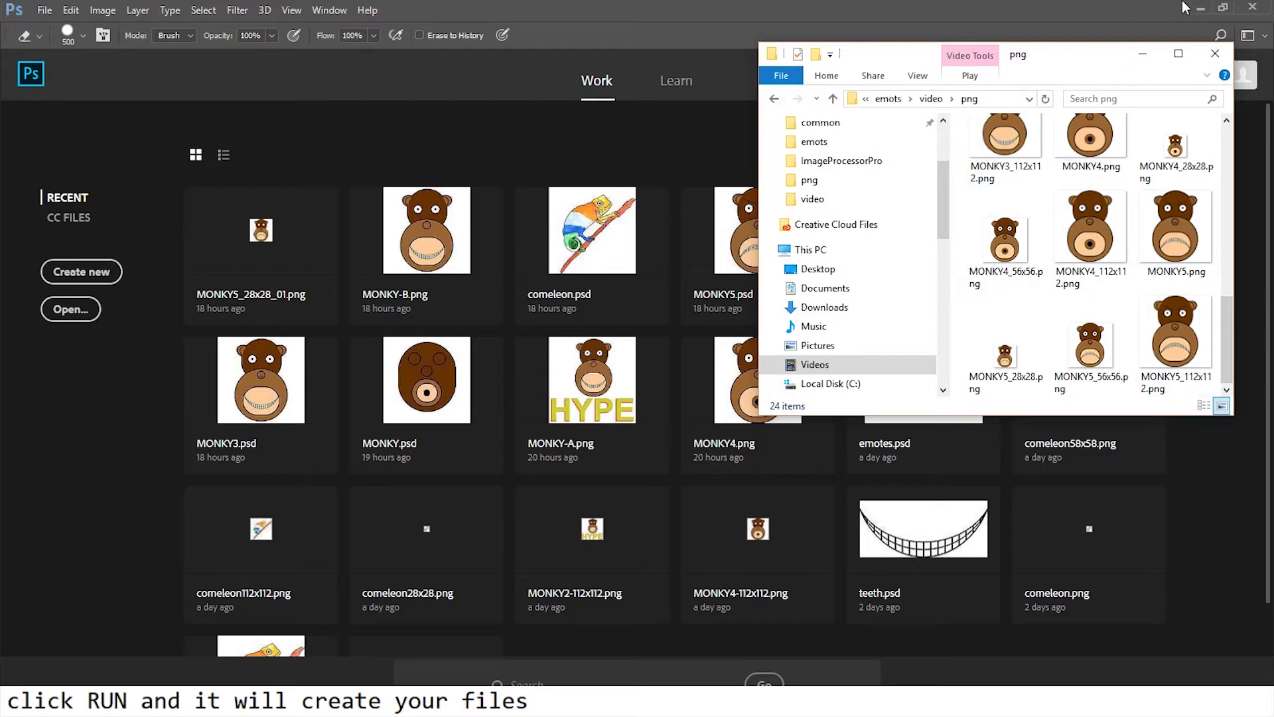
# Step: Maximise the png folder in Details view to check the 28, 56 and 112 px files, then close it
pyautogui.click(1179, 53)
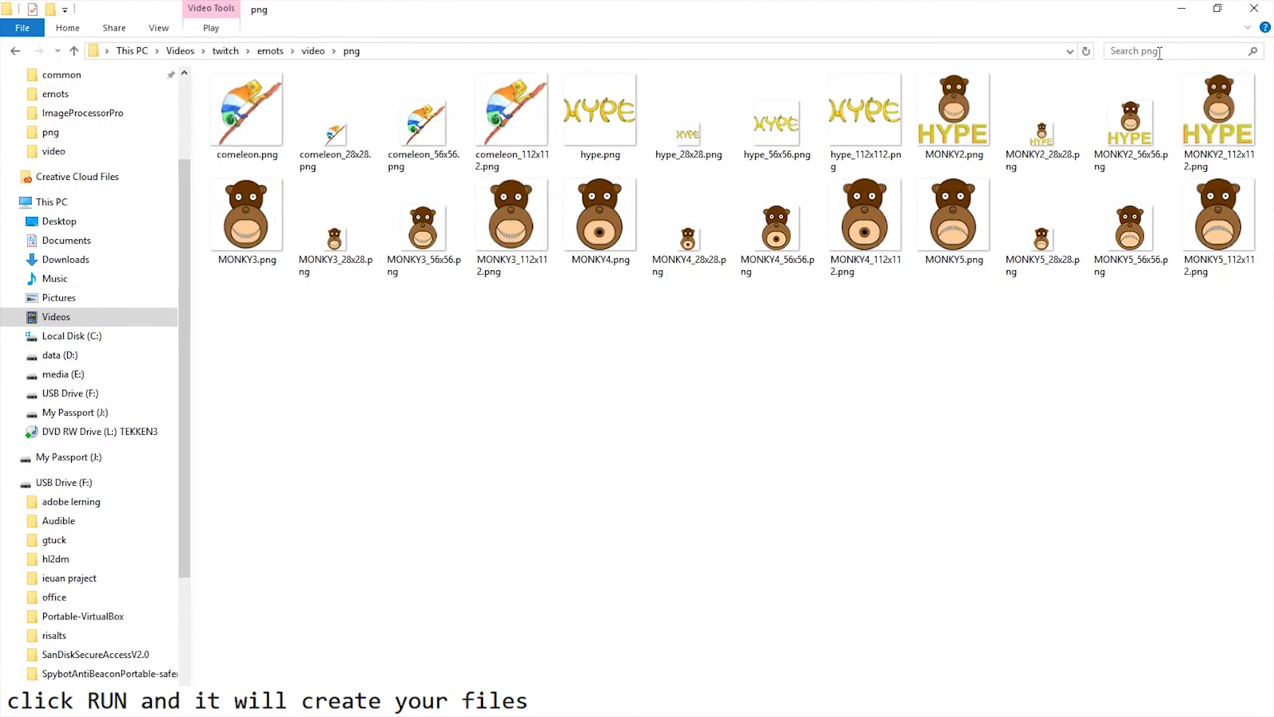
pyautogui.click(158, 27)
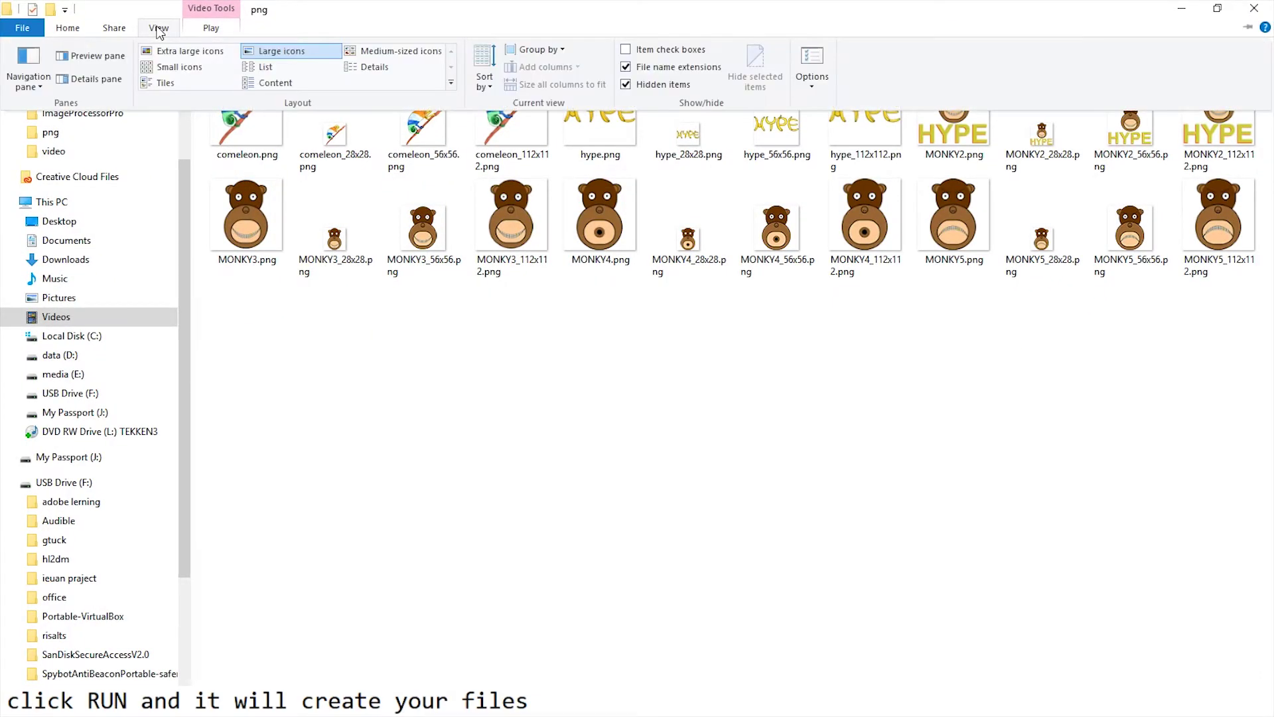
pyautogui.click(386, 65)
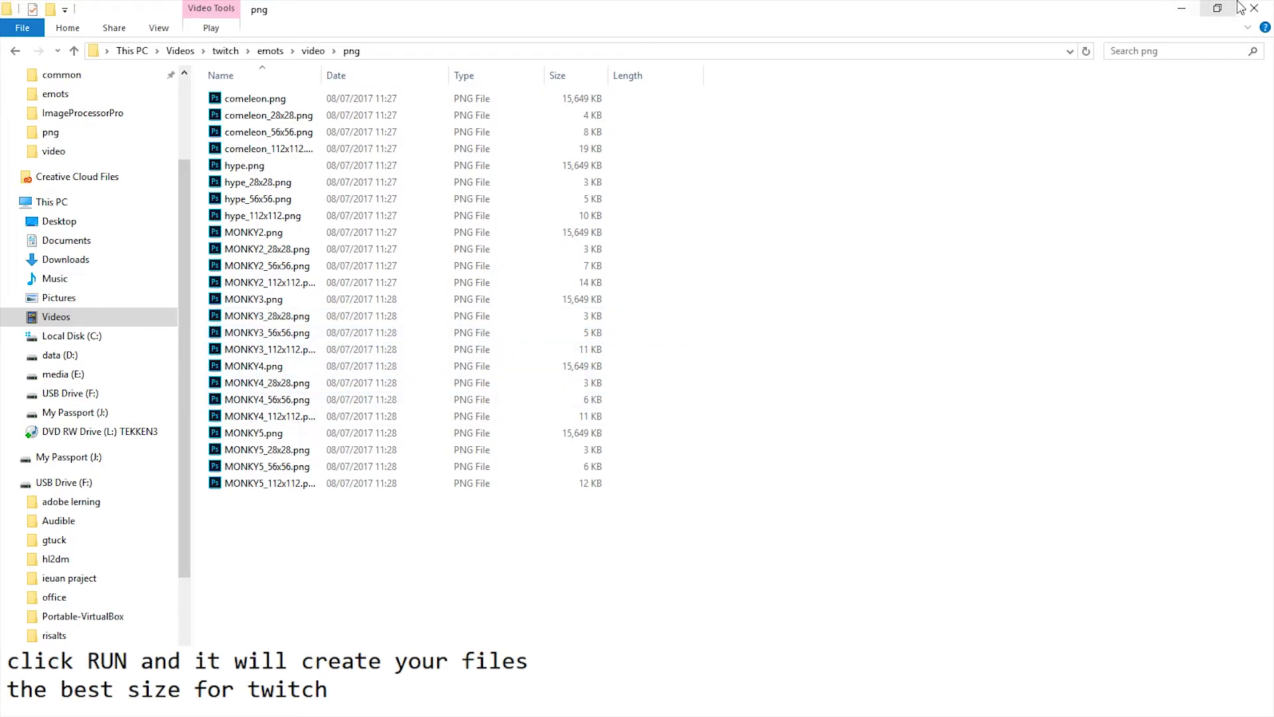
pyautogui.click(1256, 9)
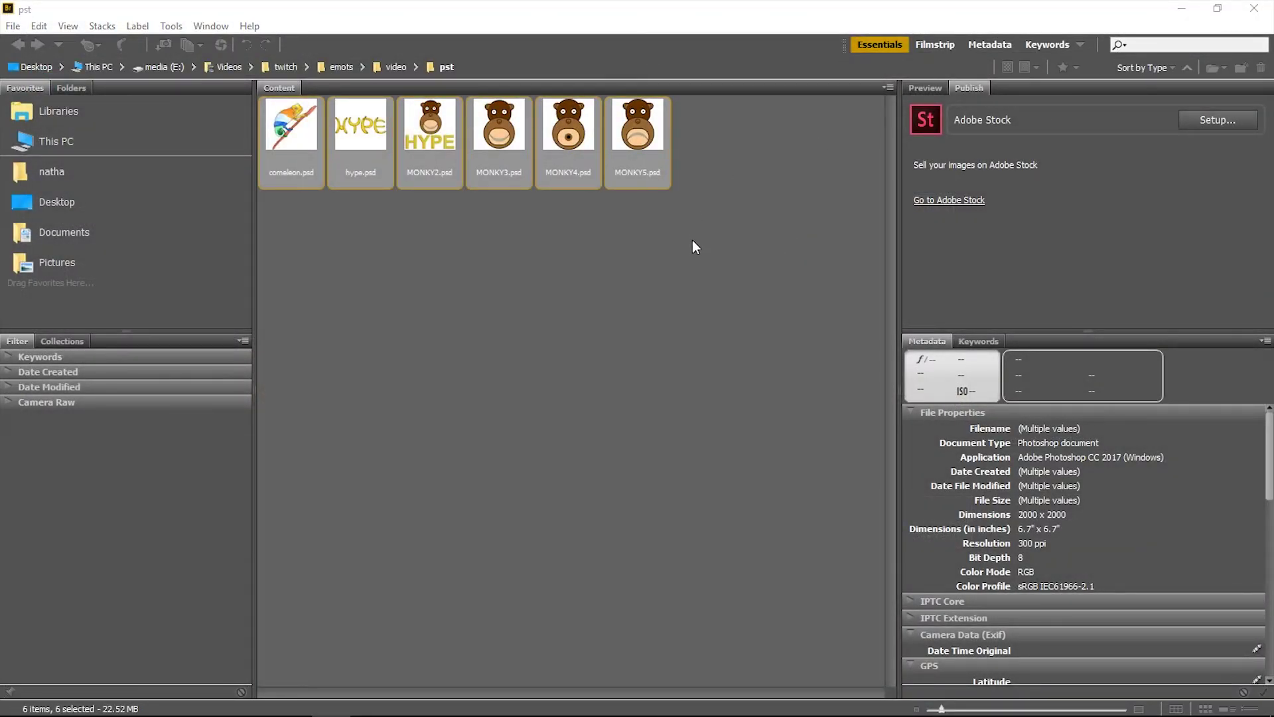
# Step: Select only comeleon.psd in Bridge and launch Image Processor Pro on it
pyautogui.click(693, 241)
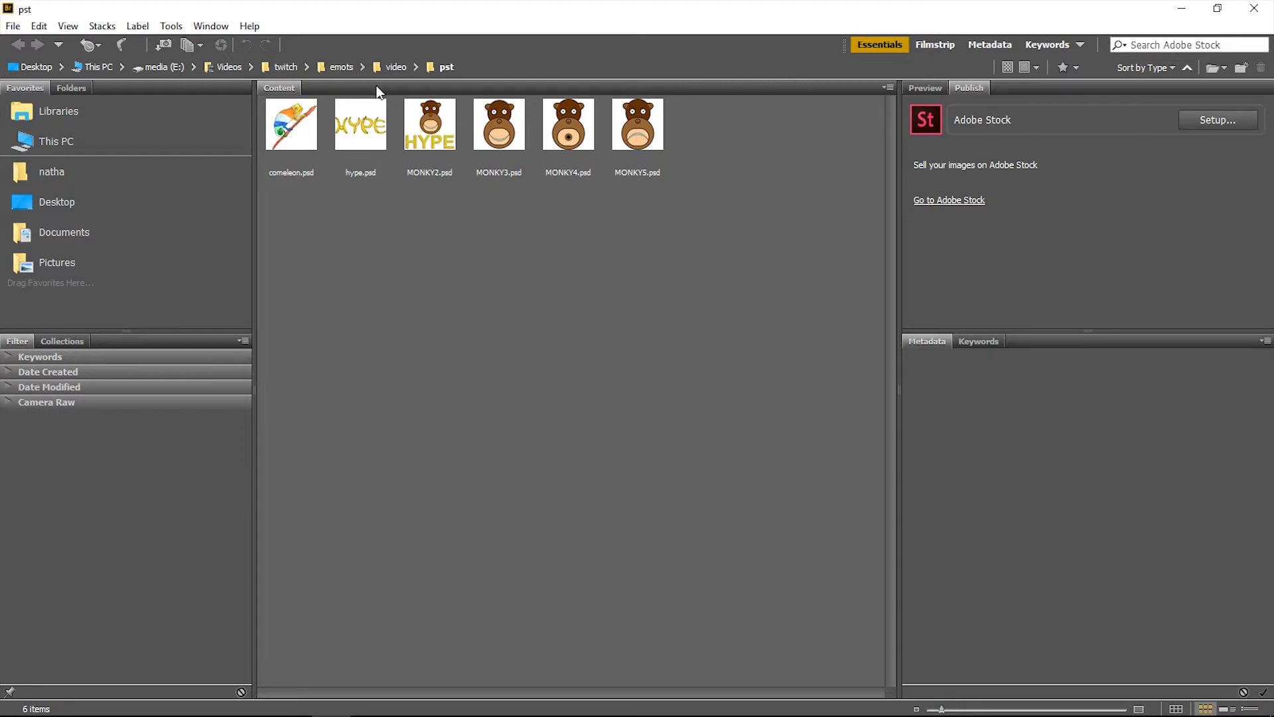
pyautogui.click(309, 126)
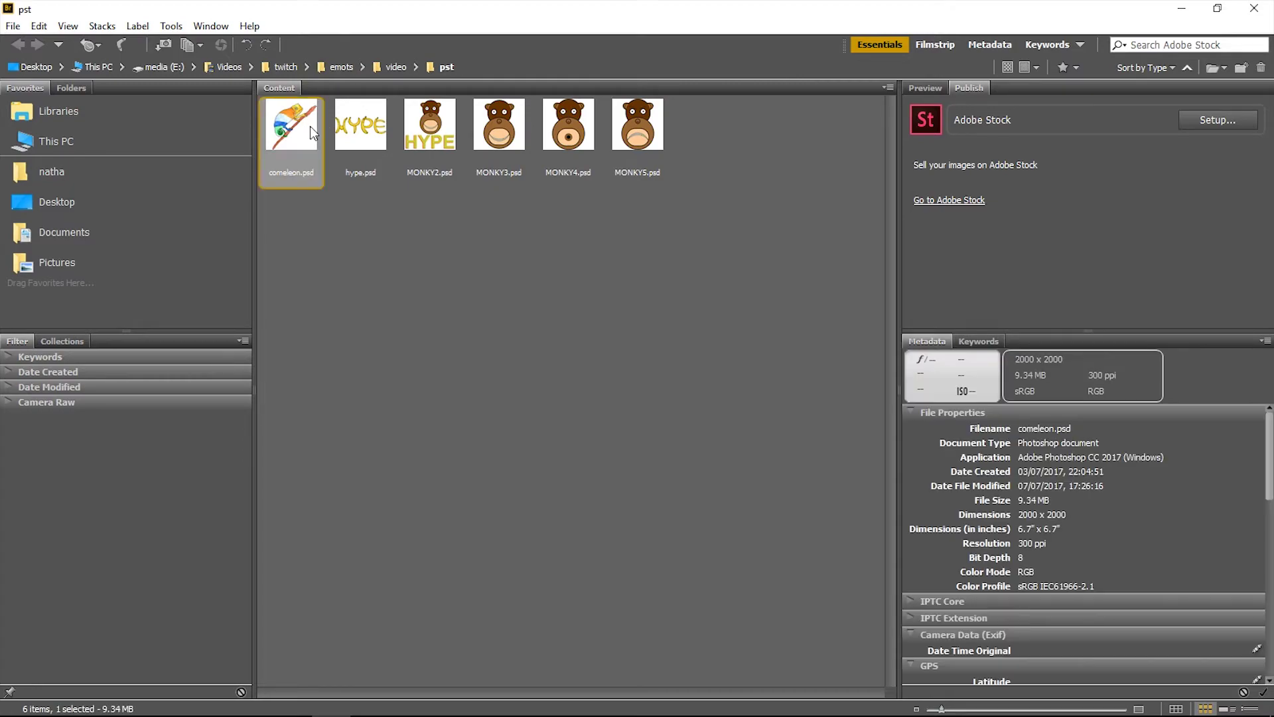
pyautogui.click(171, 26)
pyautogui.moveTo(50, 165)
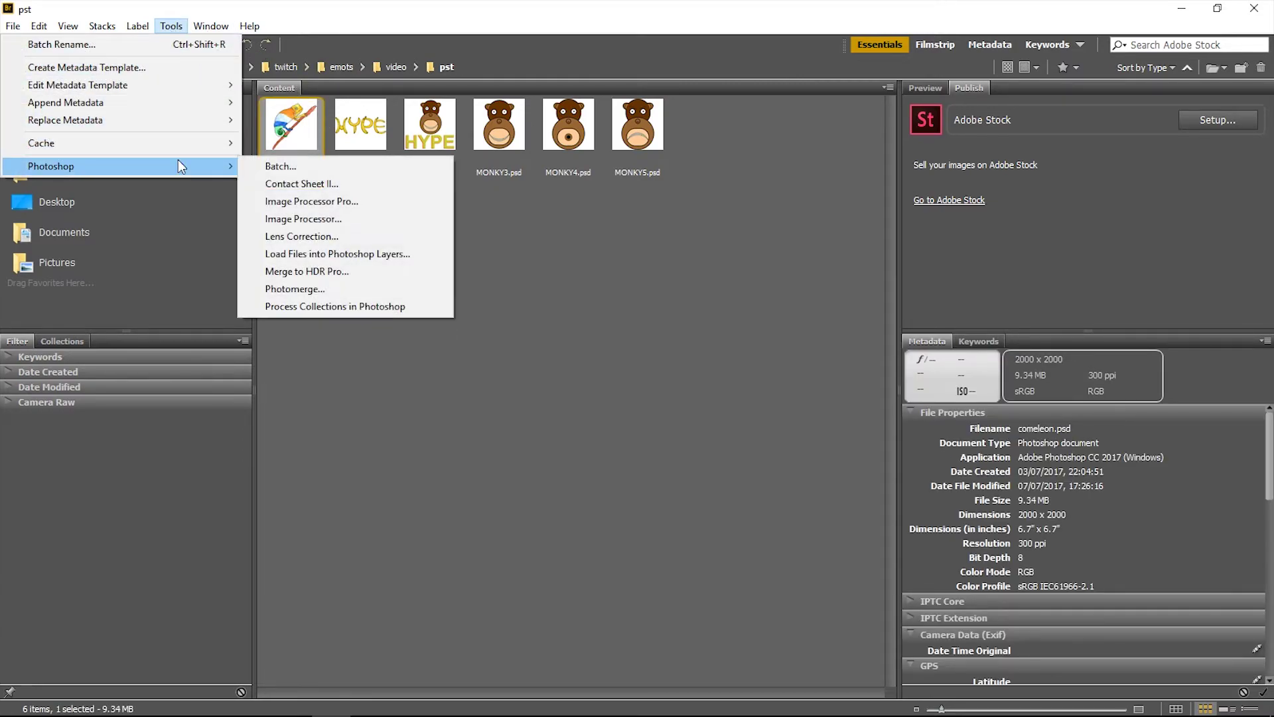
pyautogui.click(309, 204)
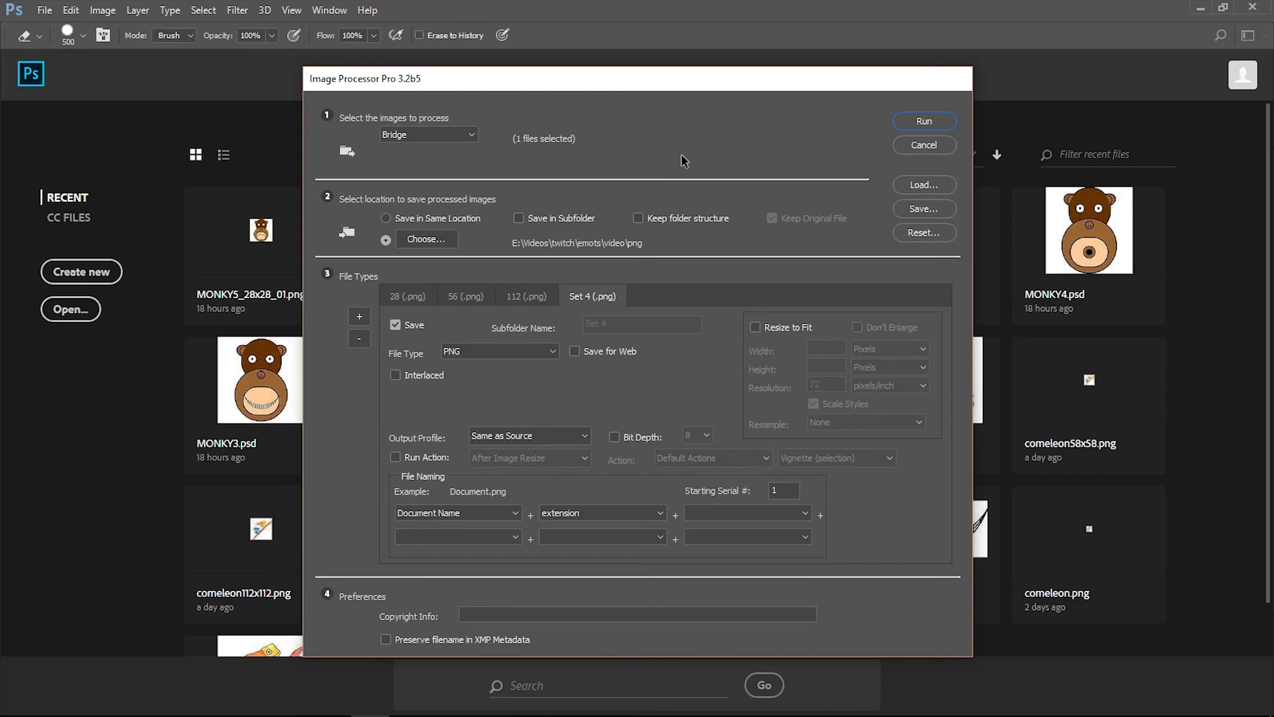
# Step: Review the 112, 56 and 28 px PNG settings and run processing on comeleon.psd
pyautogui.click(528, 302)
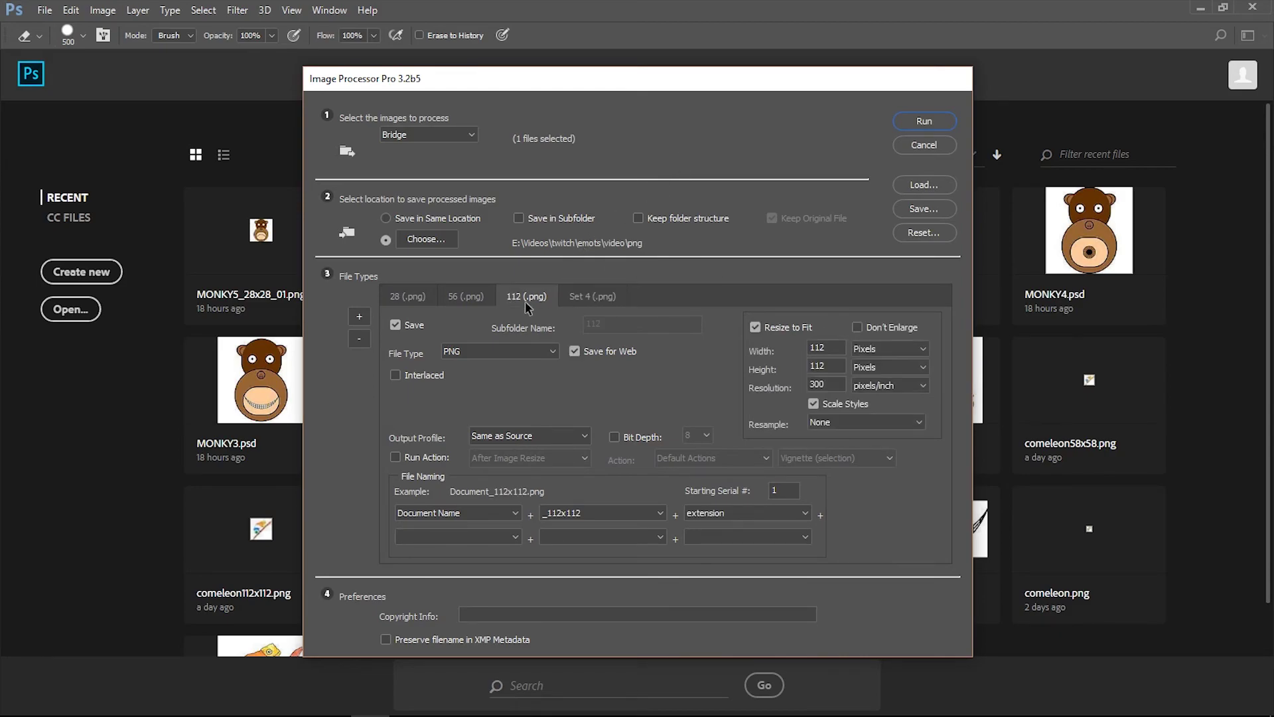
pyautogui.click(461, 302)
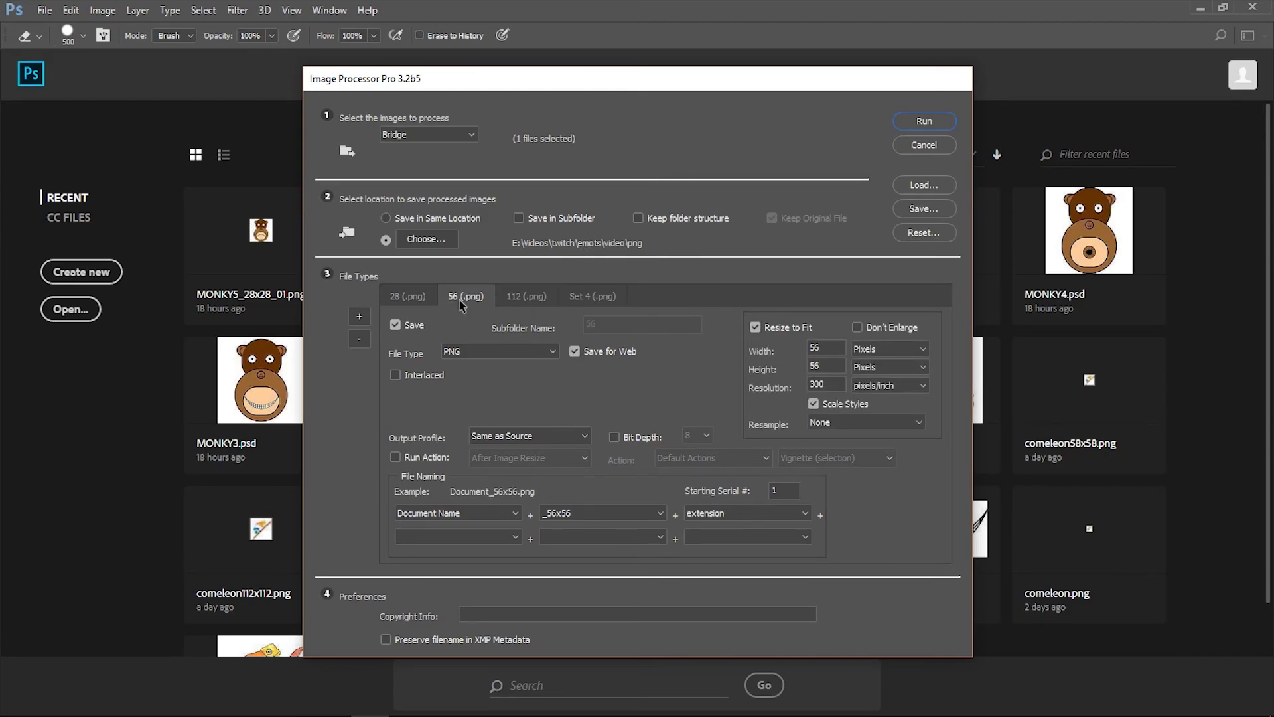
pyautogui.click(409, 304)
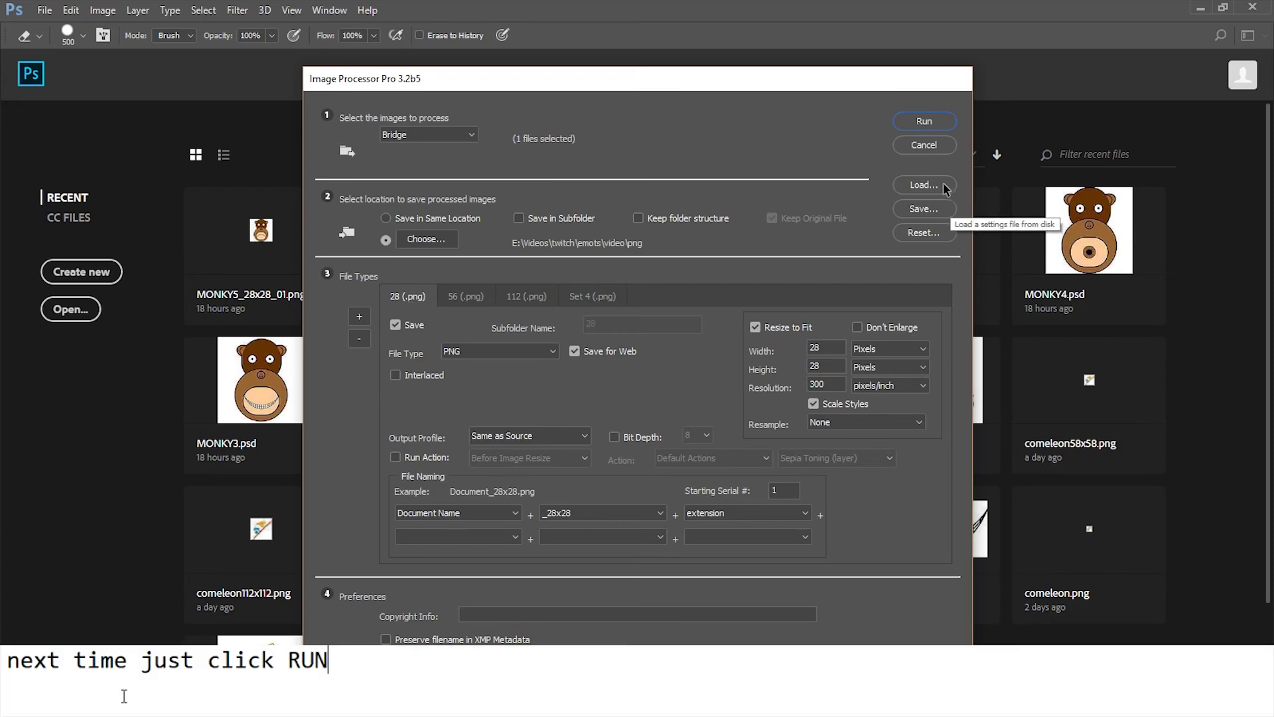
pyautogui.click(942, 124)
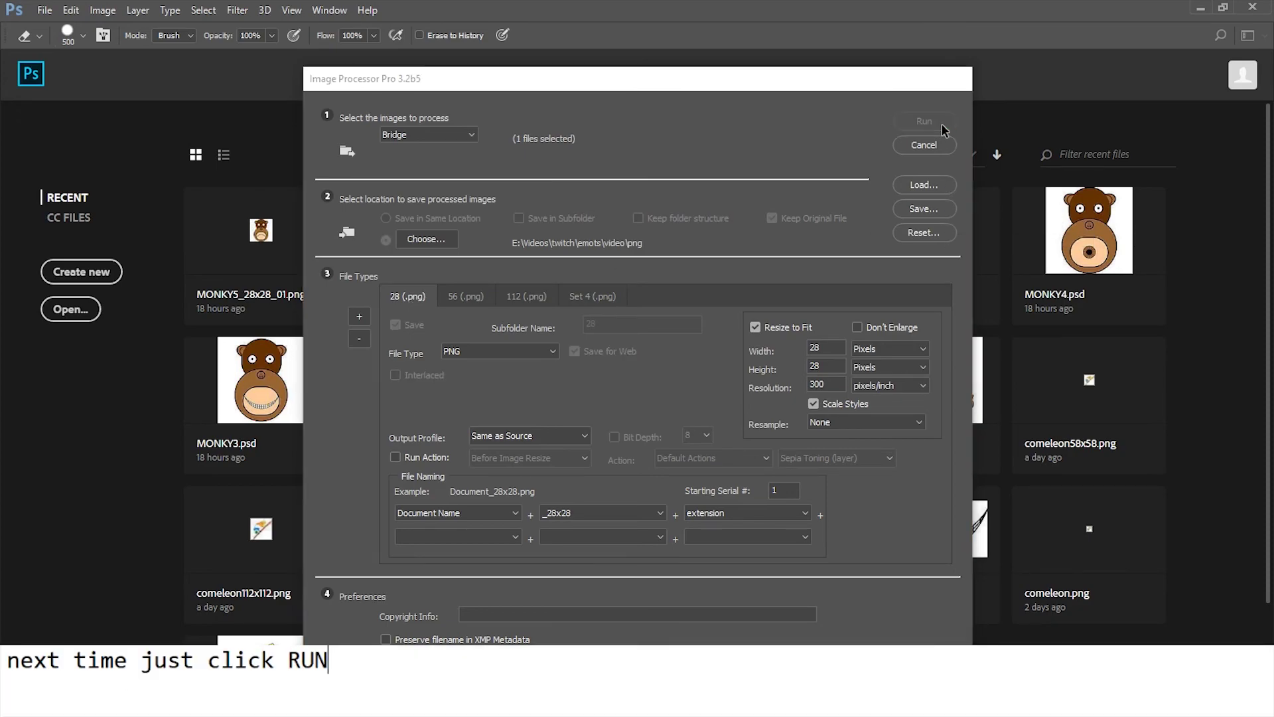